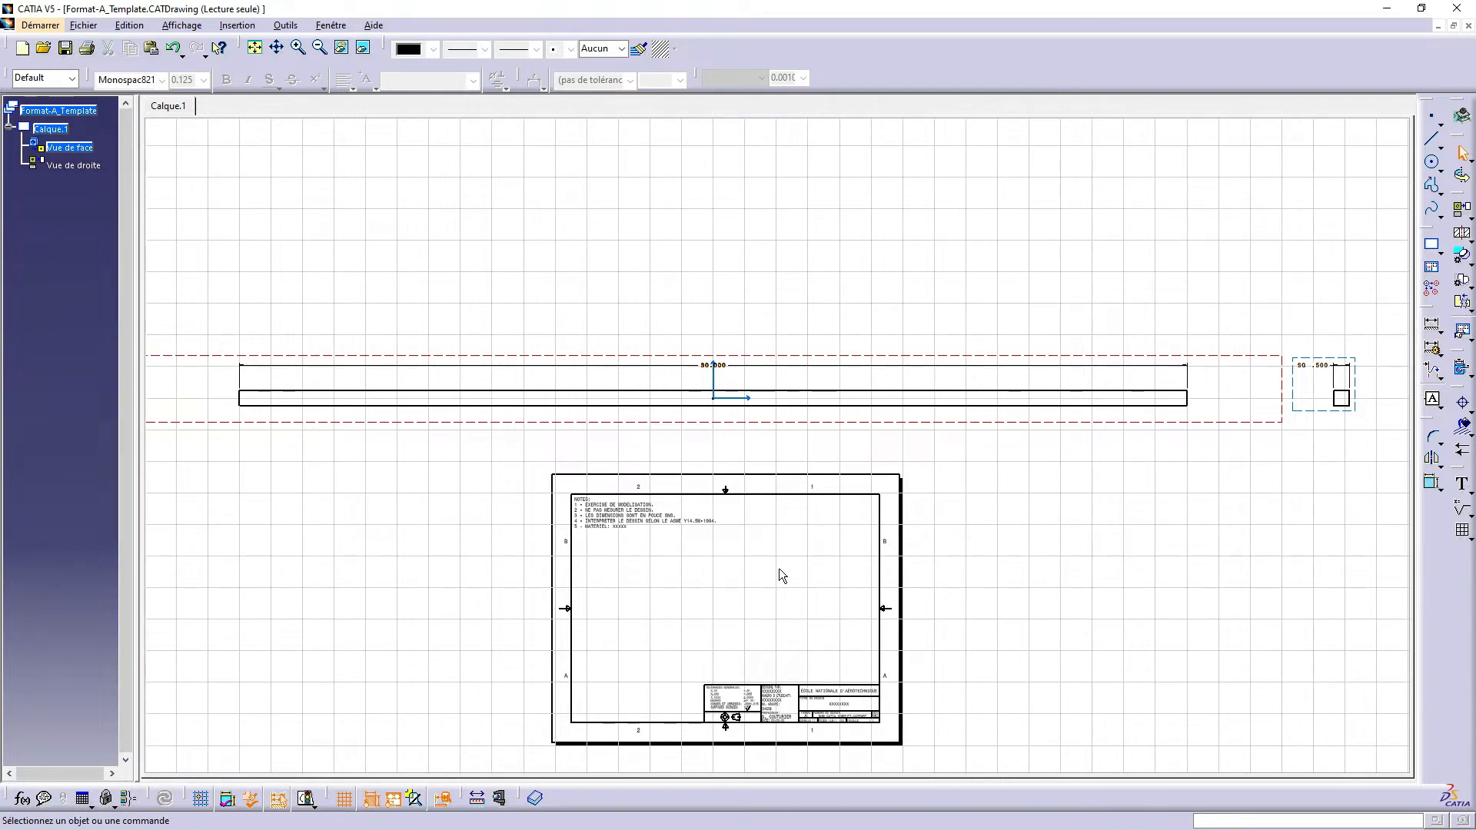
middle_drag(1123, 454, 1150, 408)
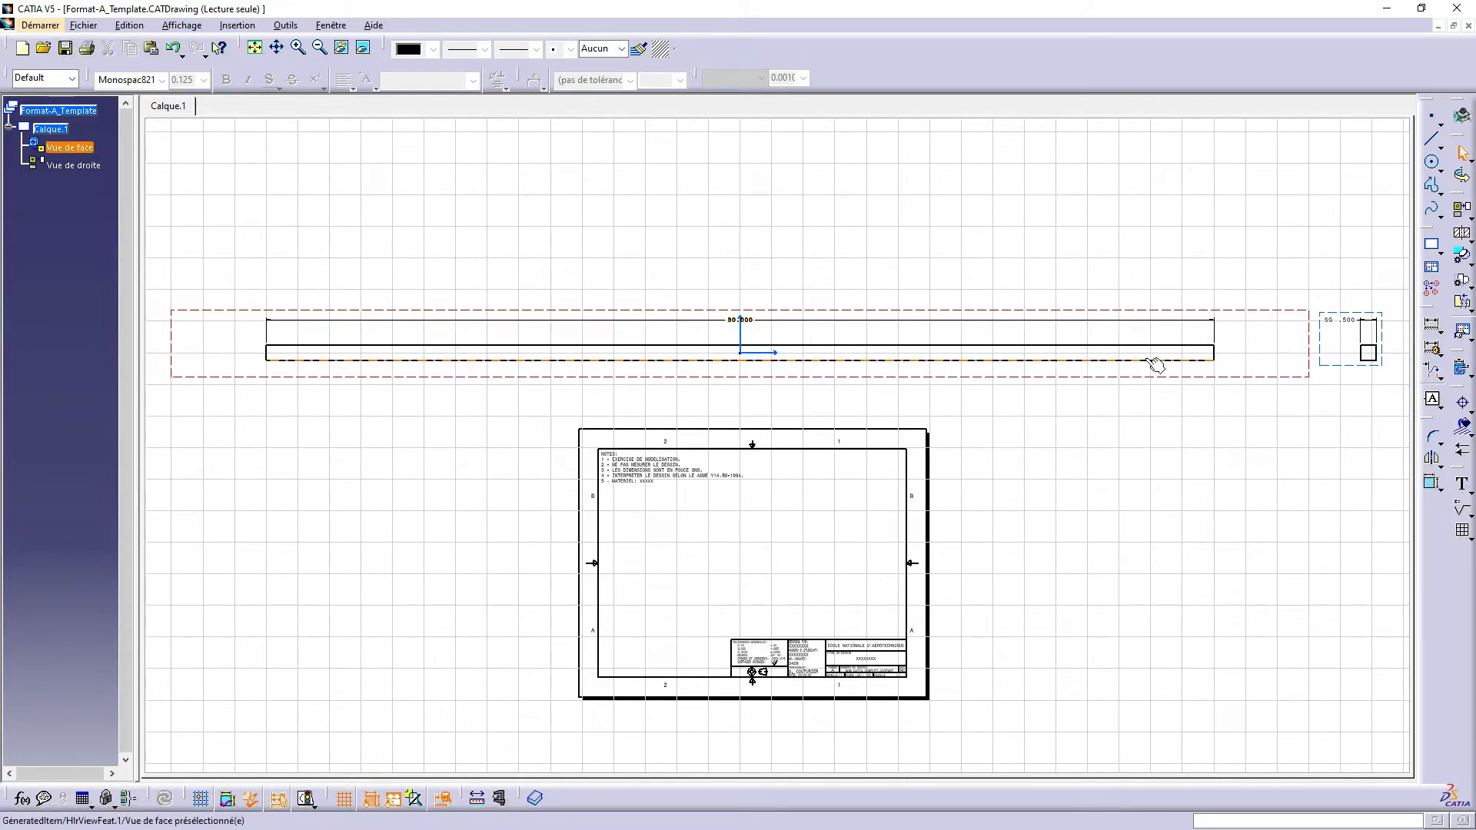
mouse_move(944, 488)
ctrl+middle_down()
mouse_move(741, 573)
mouse_move(524, 369)
ctrl+middle_up()
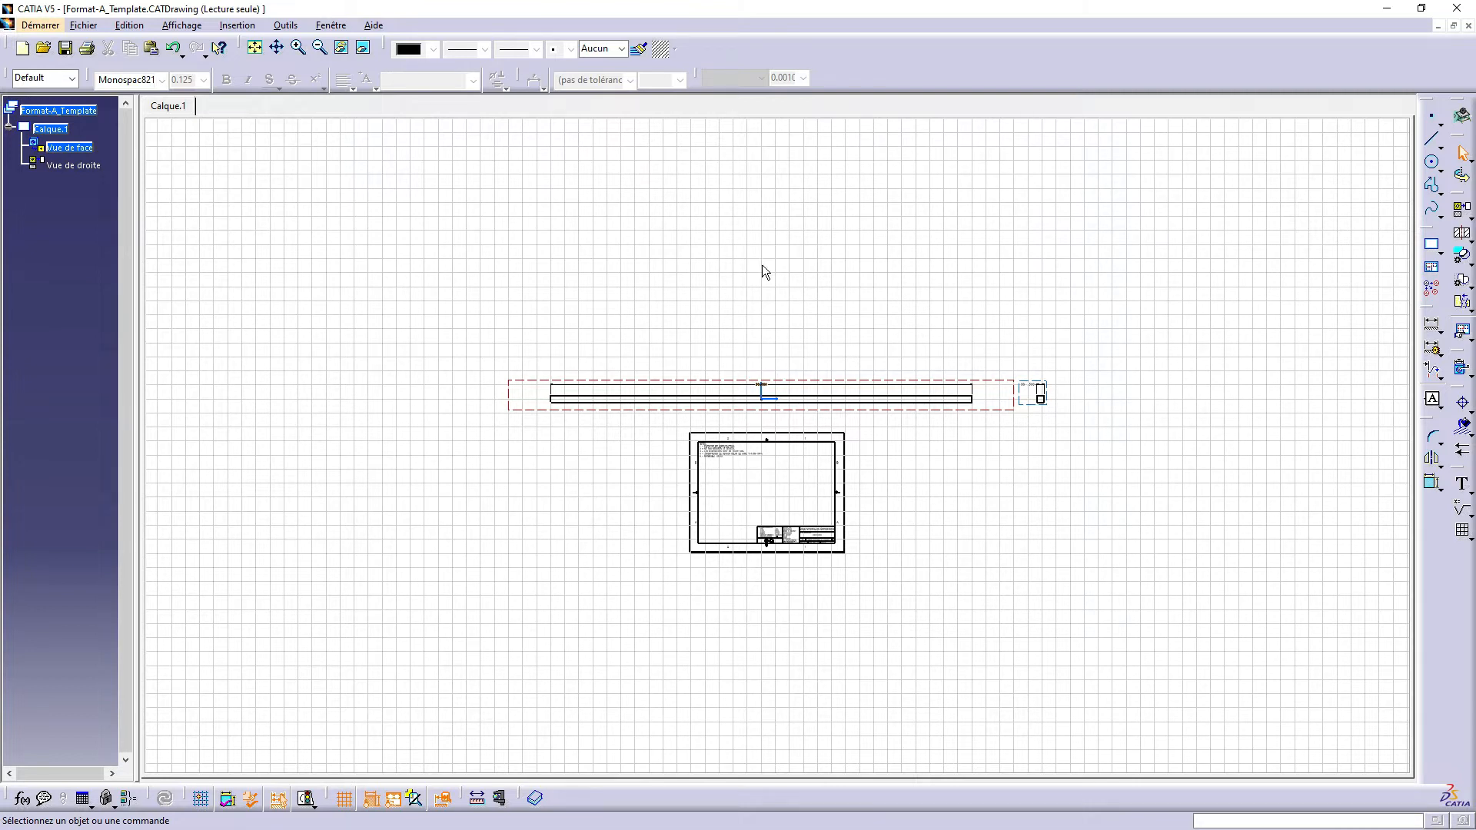
mouse_move(863, 478)
ctrl+middle_down()
mouse_move(896, 353)
mouse_move(931, 321)
ctrl+middle_up()
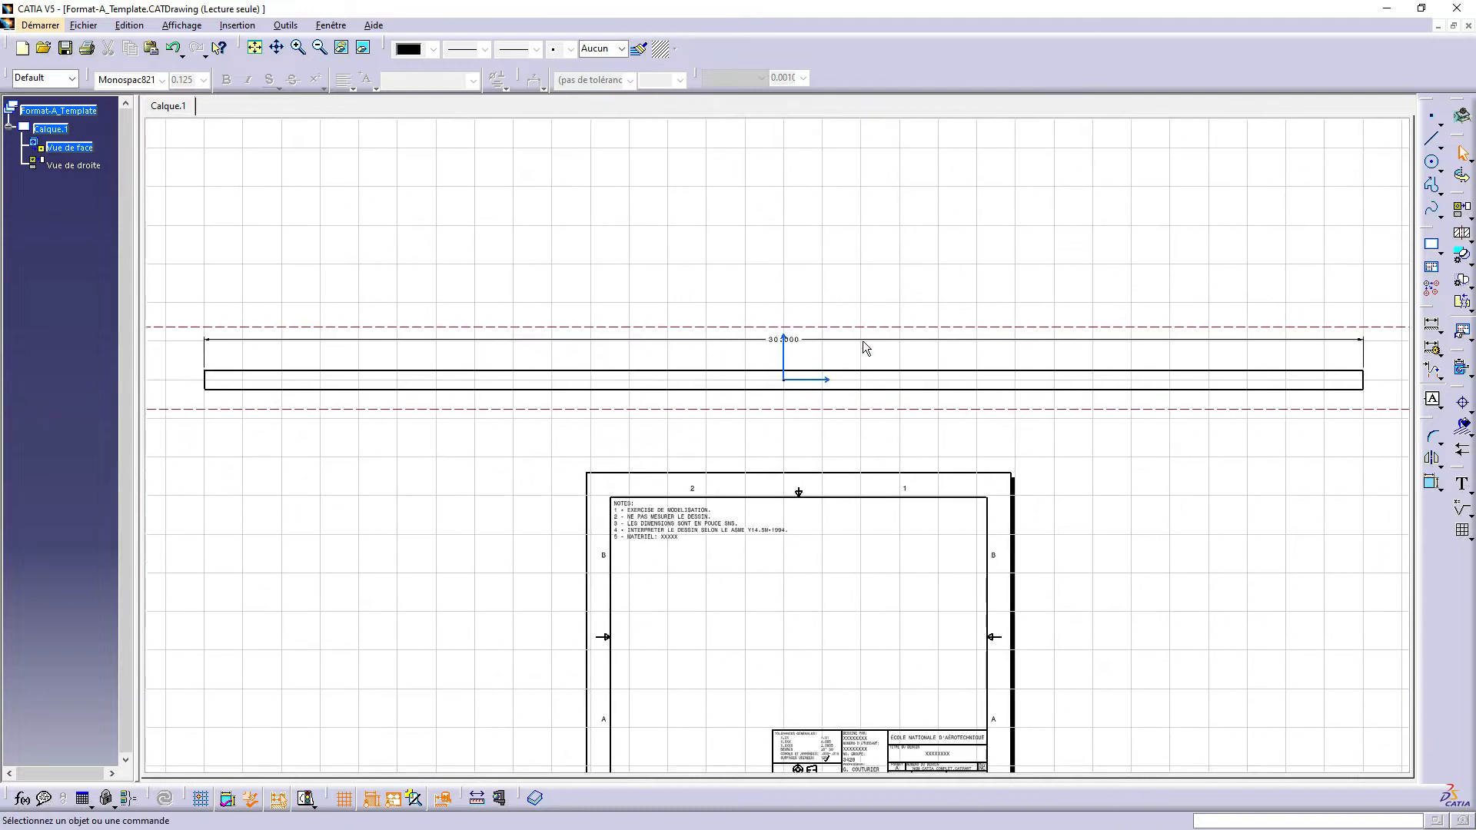
middle_drag(1278, 389, 588, 387)
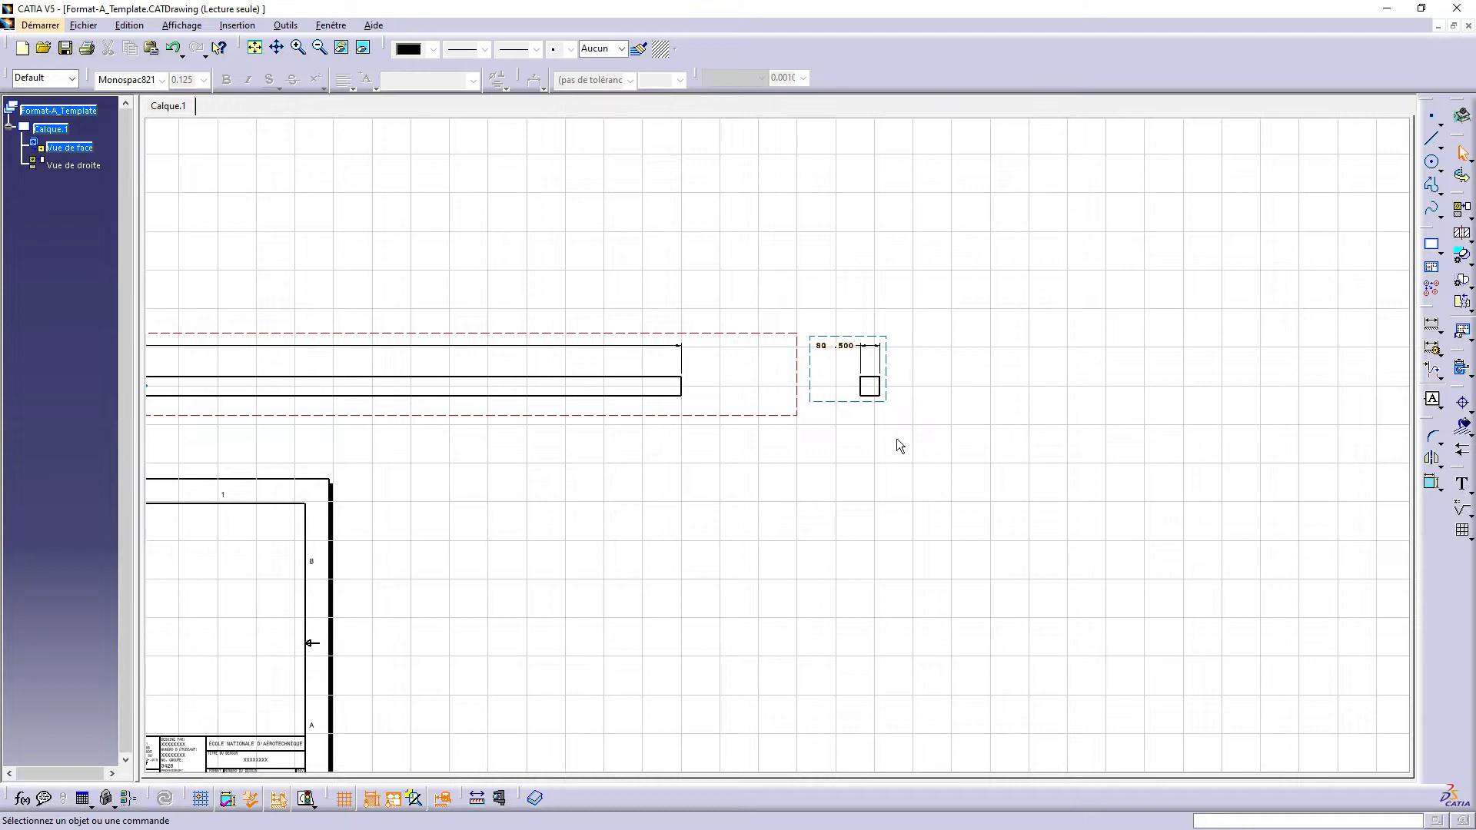
mouse_move(764, 449)
middle_down()
mouse_move(900, 468)
mouse_move(883, 482)
middle_up()
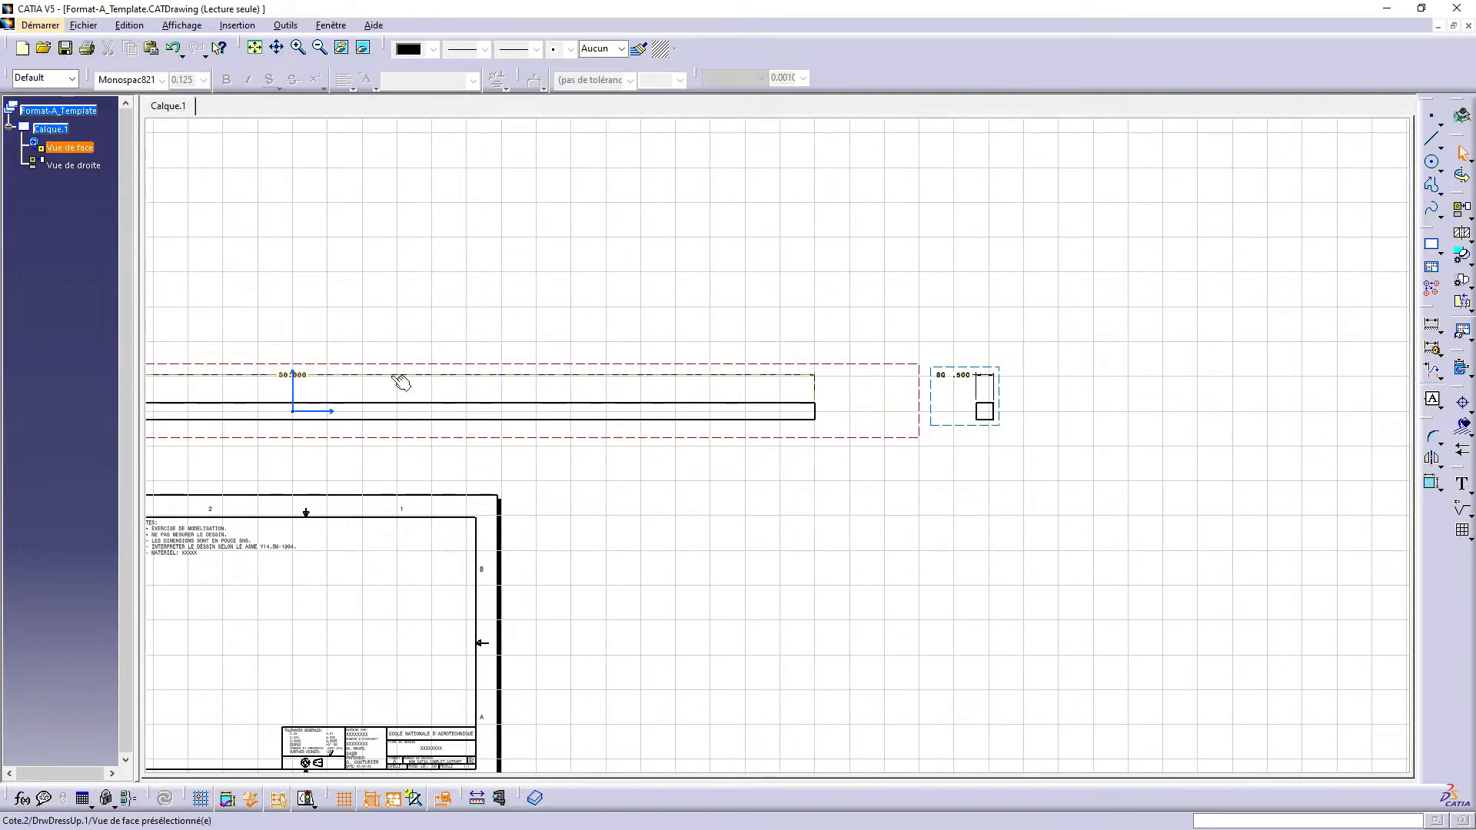
mouse_move(553, 382)
middle_down()
mouse_move(1094, 541)
mouse_move(1027, 519)
middle_up()
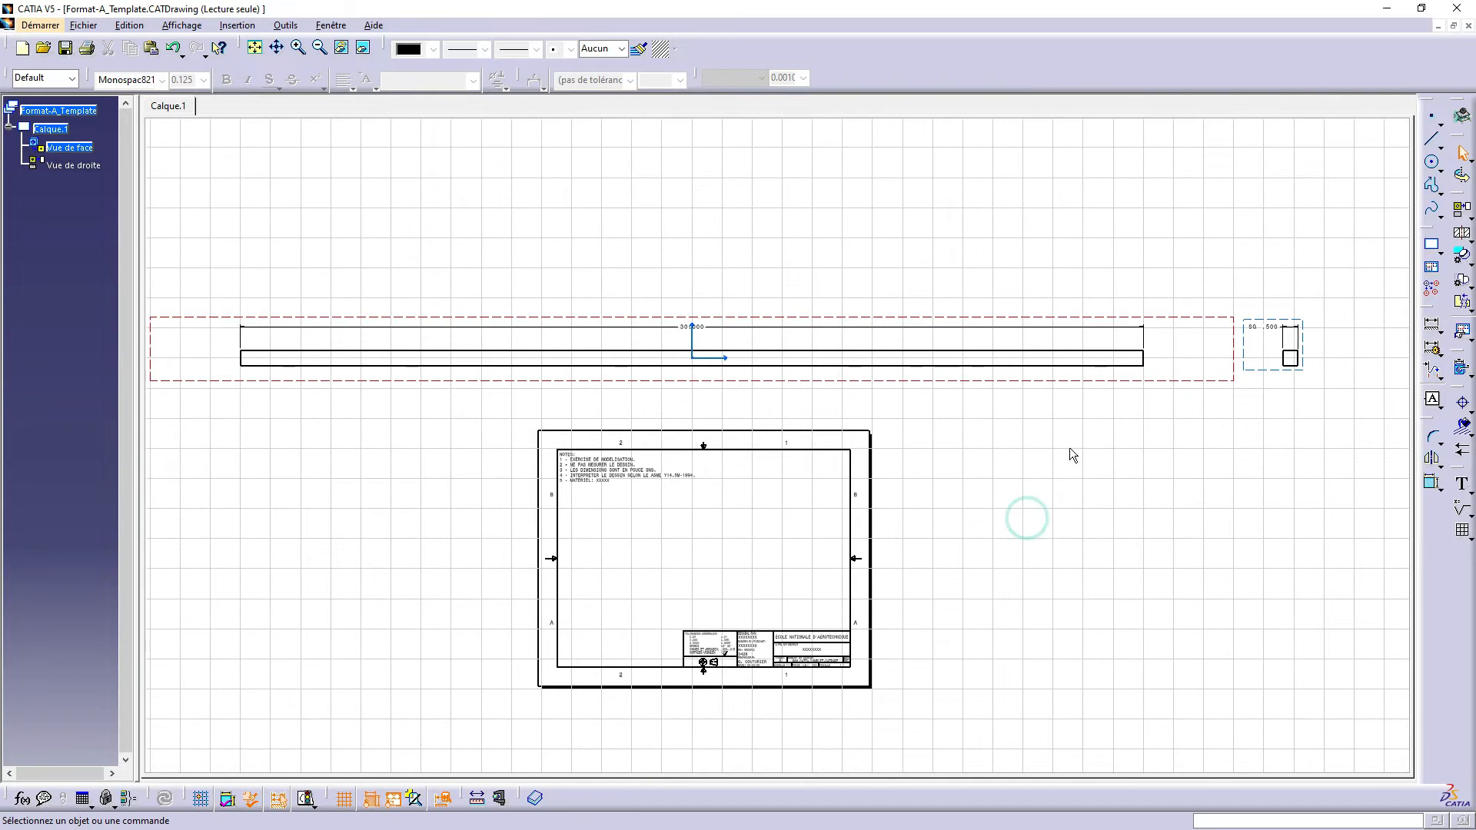
Step: Start a broken view on the front view and place the first vertical break line about 2 in from the bar's left end
click(1463, 303)
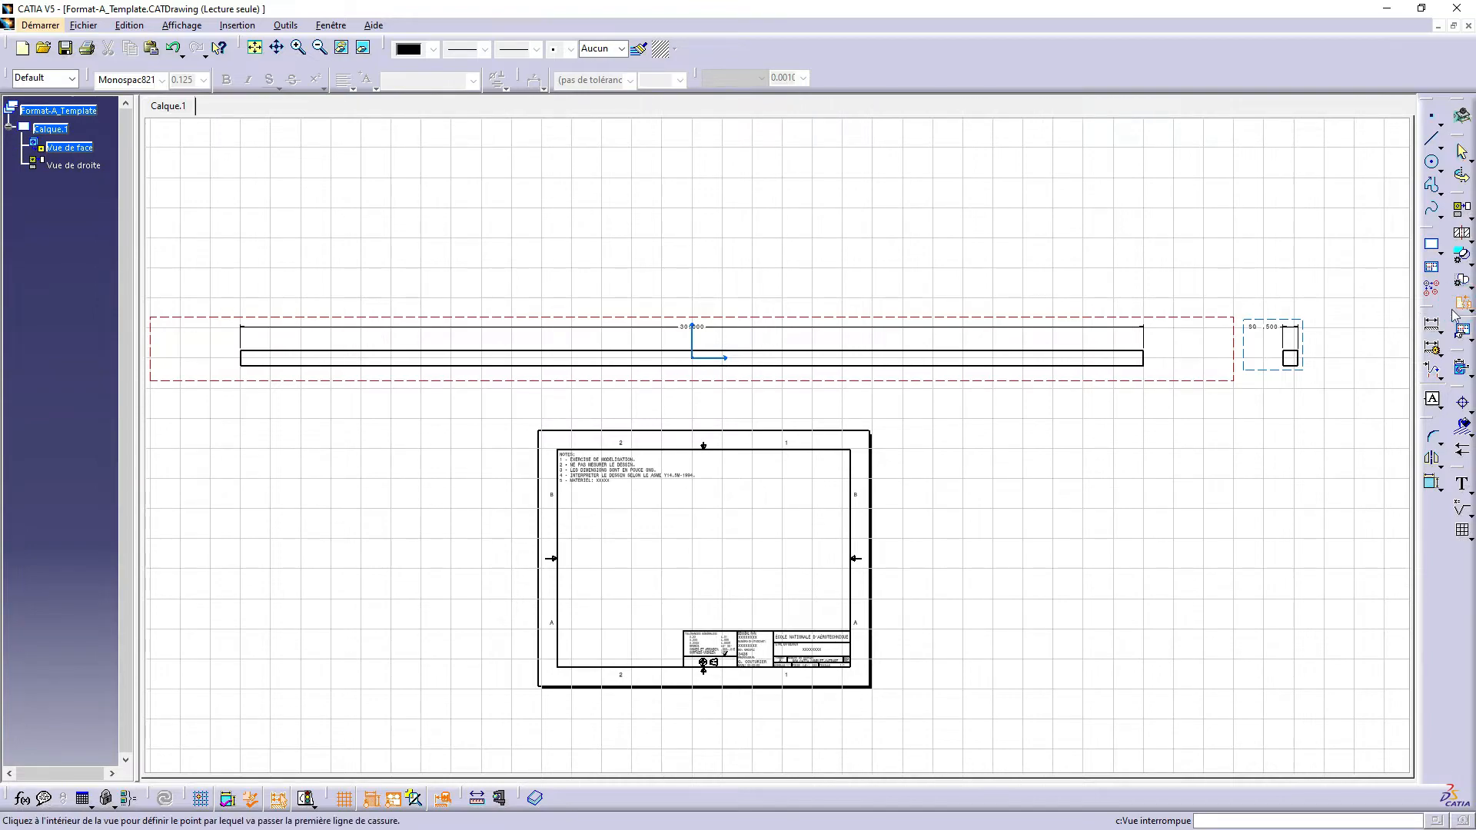
scroll(982, 593, up, 5)
mouse_move(787, 619)
middle_down()
mouse_move(654, 560)
mouse_move(567, 452)
middle_up()
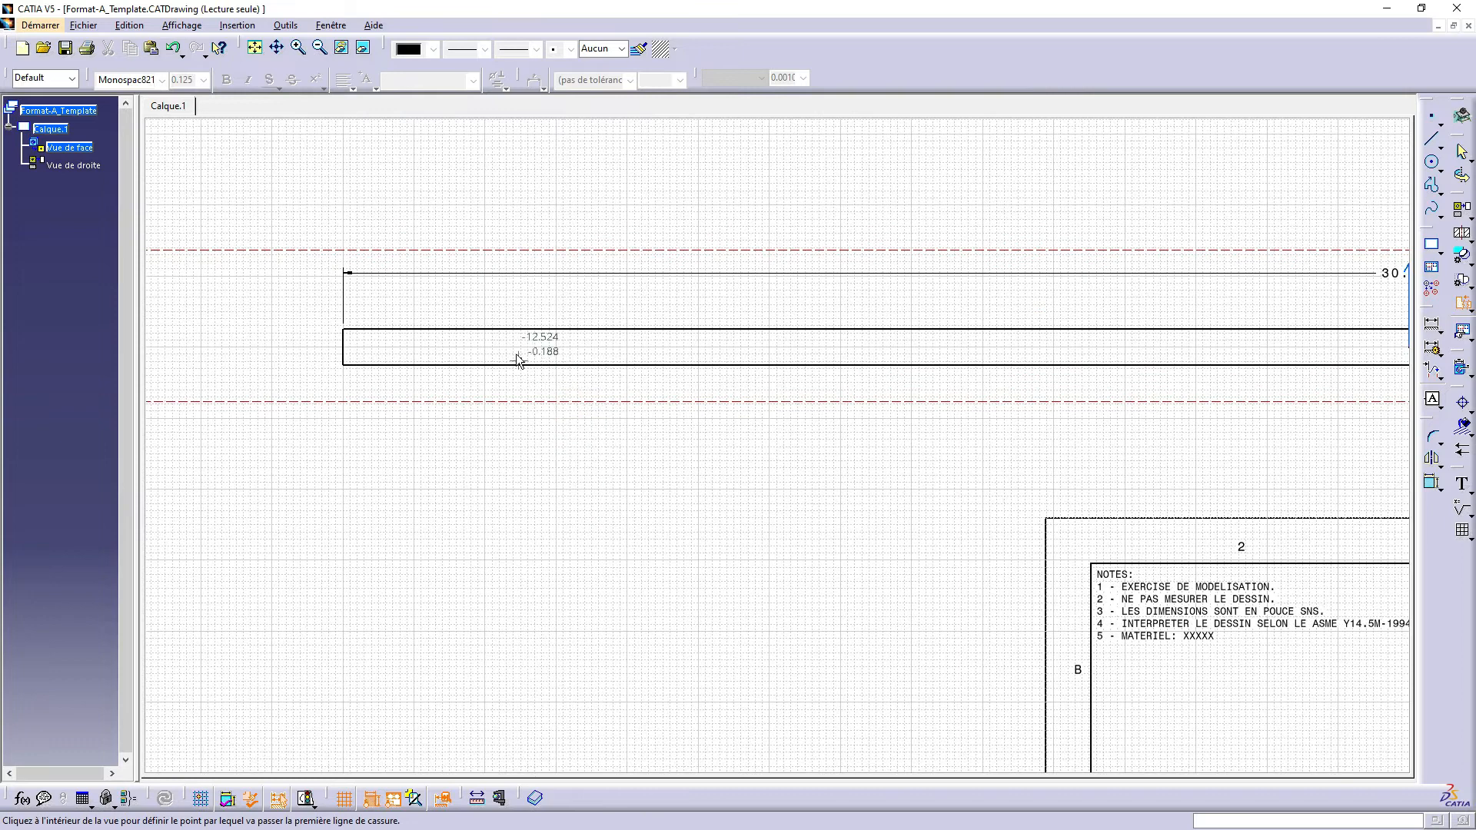
mouse_move(511, 346)
middle_down()
mouse_move(494, 320)
mouse_move(518, 400)
middle_up()
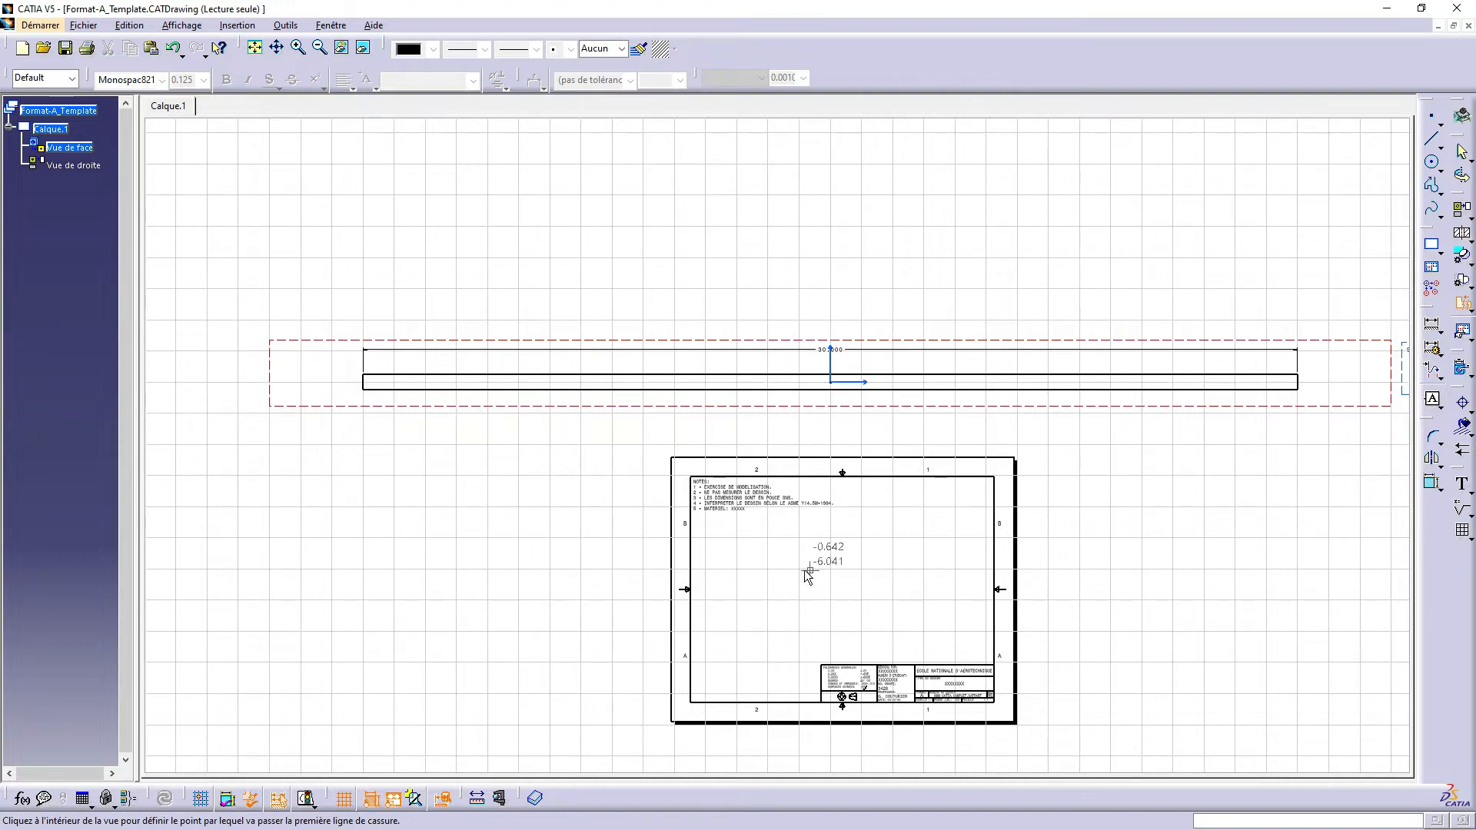
scroll(518, 452, up, 3)
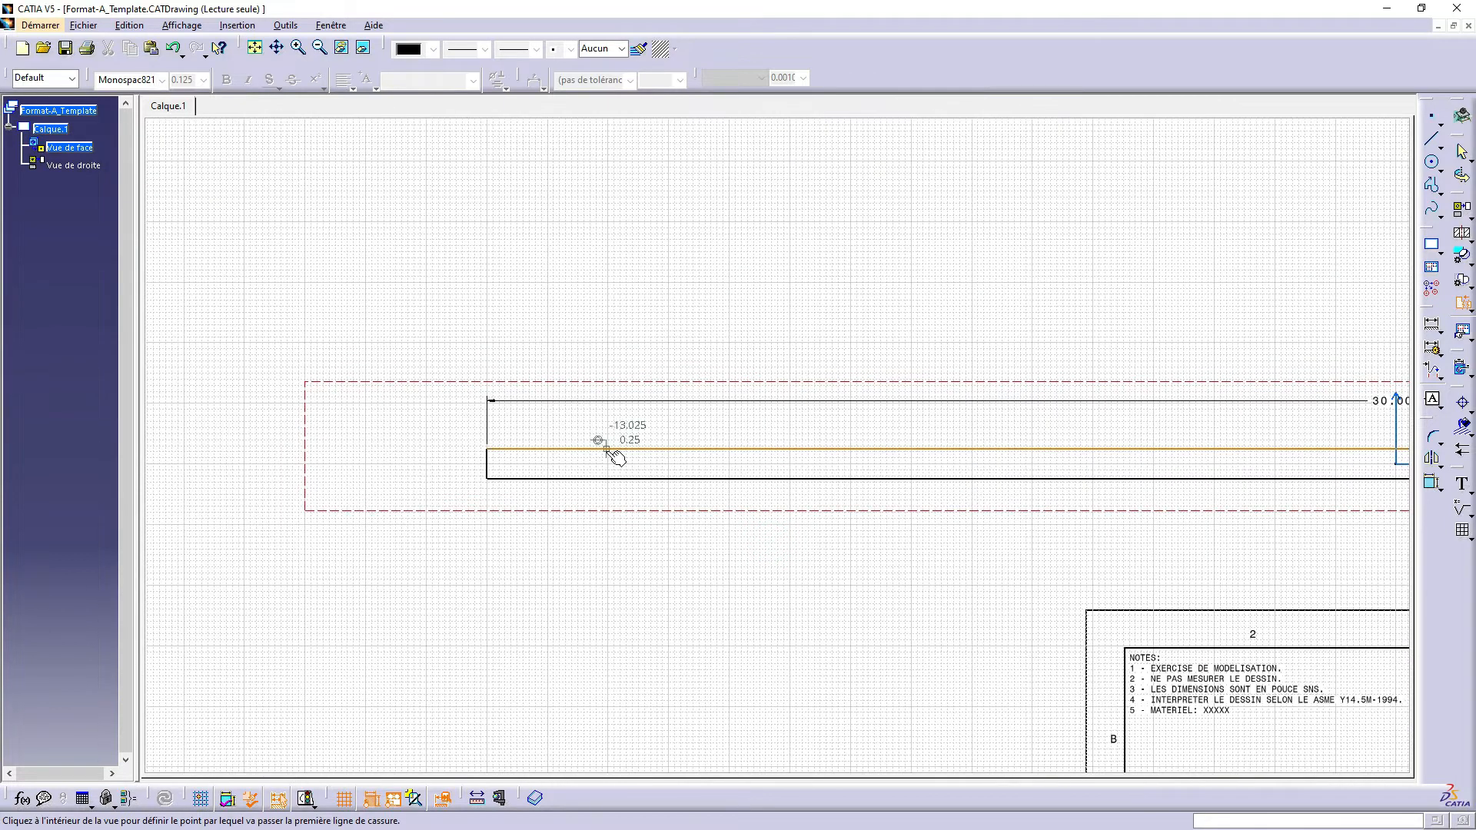
click(609, 458)
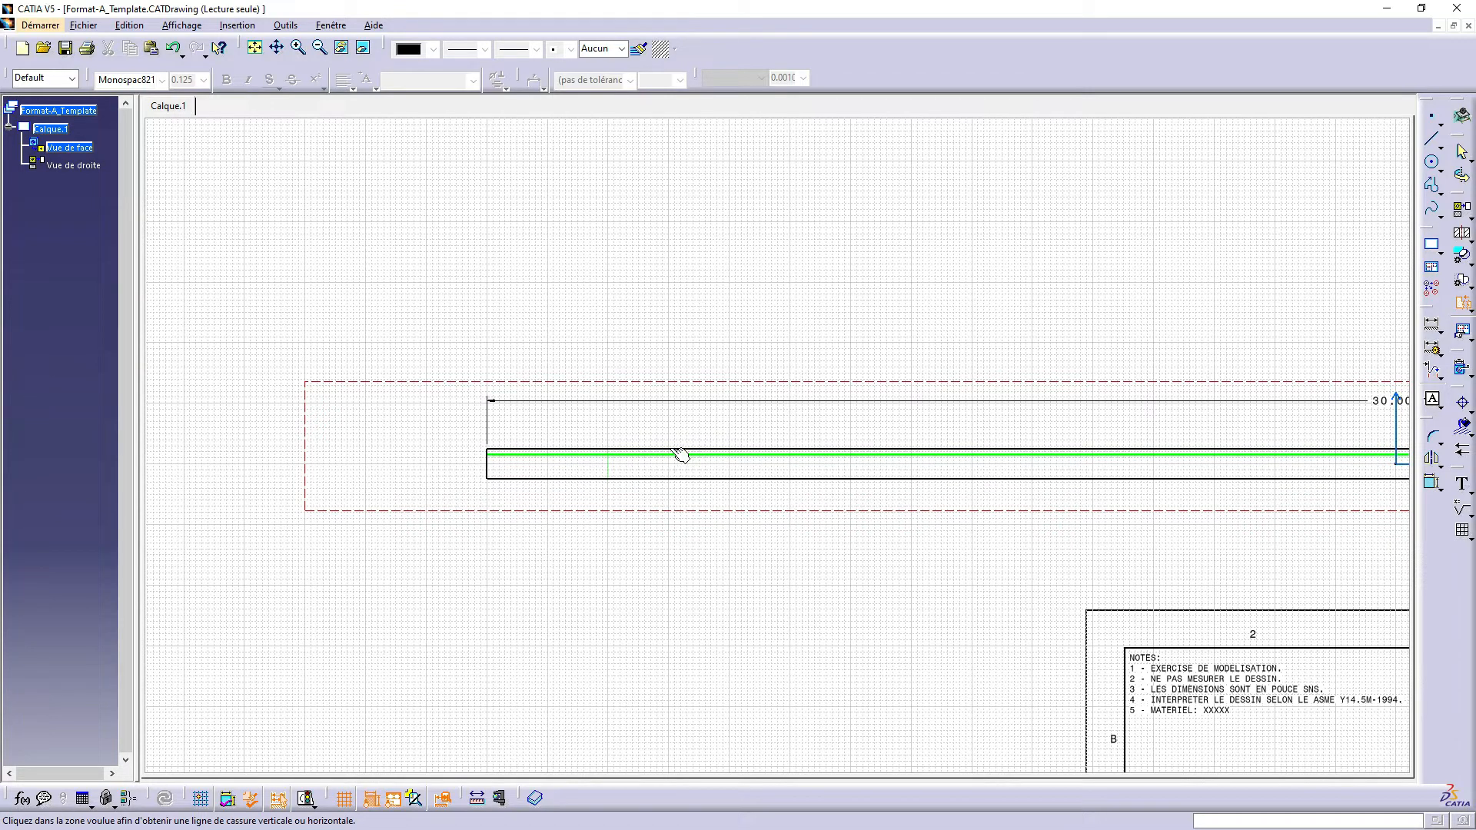
click(601, 471)
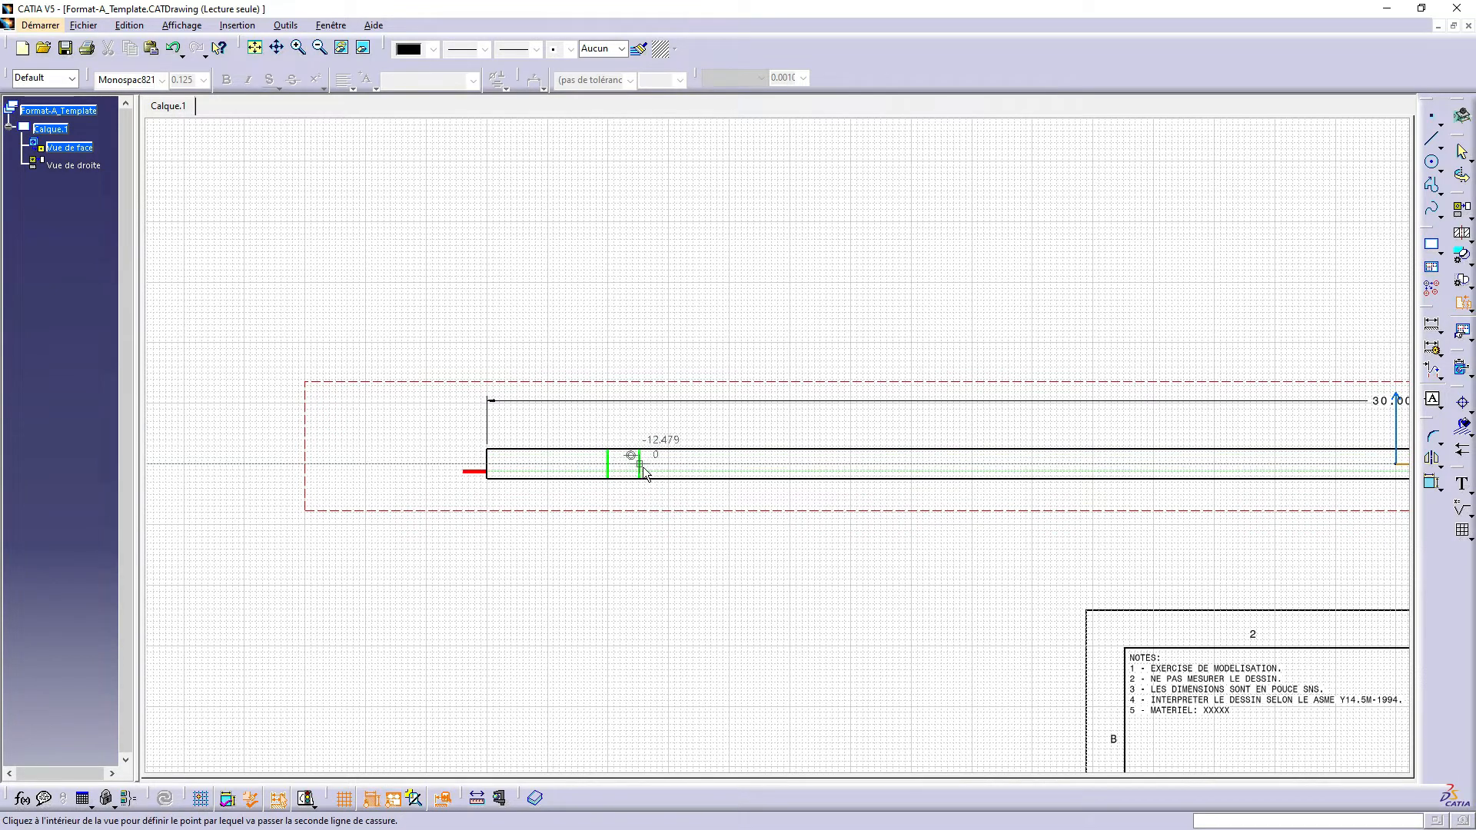
Step: Place the second break line near the bar's right end and generate the broken front view
mouse_move(754, 461)
middle_down()
mouse_move(675, 464)
mouse_move(675, 448)
middle_up()
mouse_move(836, 454)
middle_down()
mouse_move(669, 435)
mouse_move(735, 465)
mouse_move(723, 461)
middle_up()
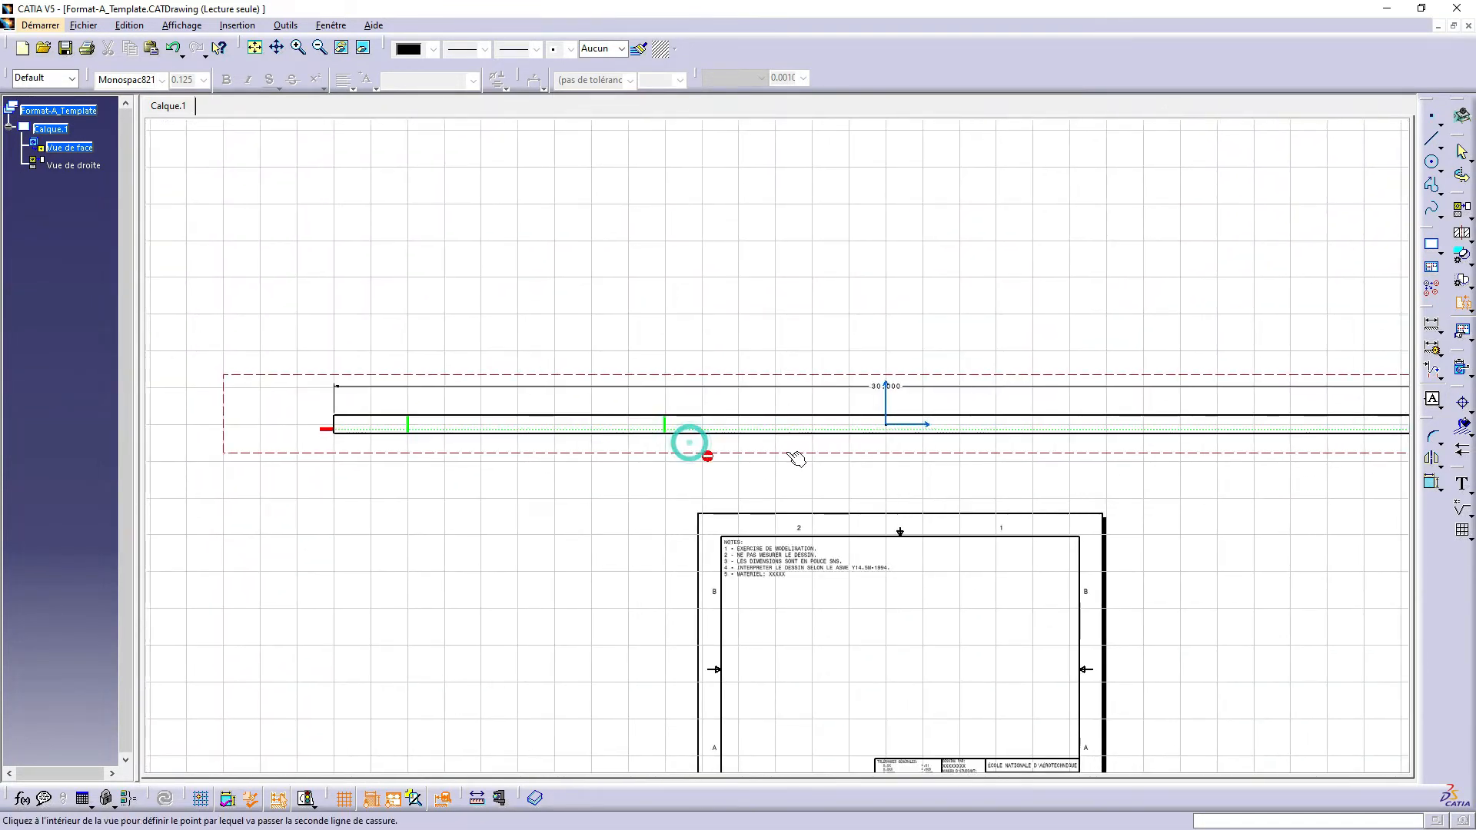
mouse_move(1047, 420)
middle_down()
mouse_move(876, 411)
mouse_move(970, 421)
middle_up()
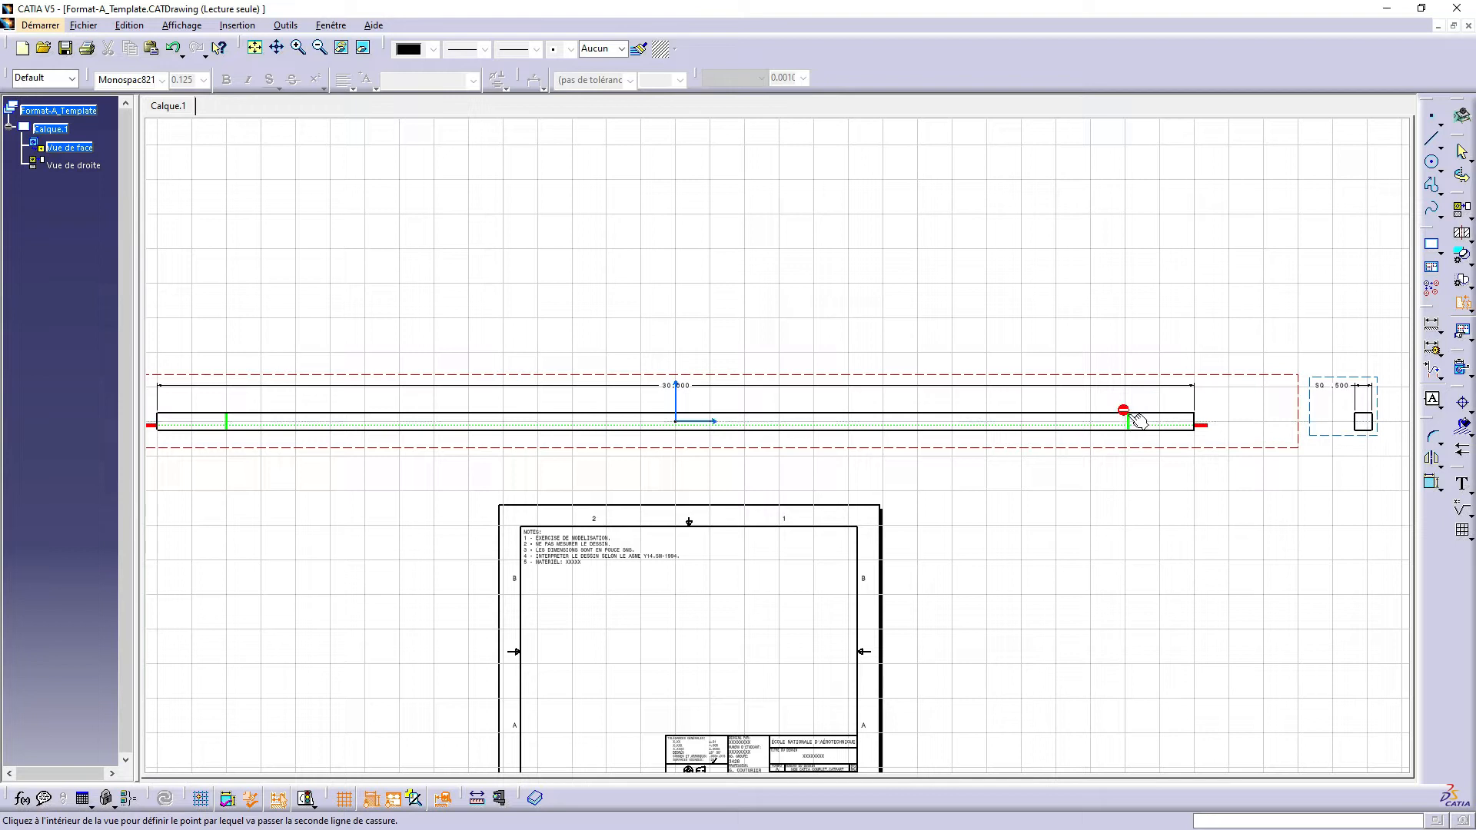
middle_drag(1048, 488, 1115, 471)
mouse_move(1145, 404)
middle_down()
mouse_move(908, 406)
mouse_move(1012, 369)
middle_up()
click(992, 371)
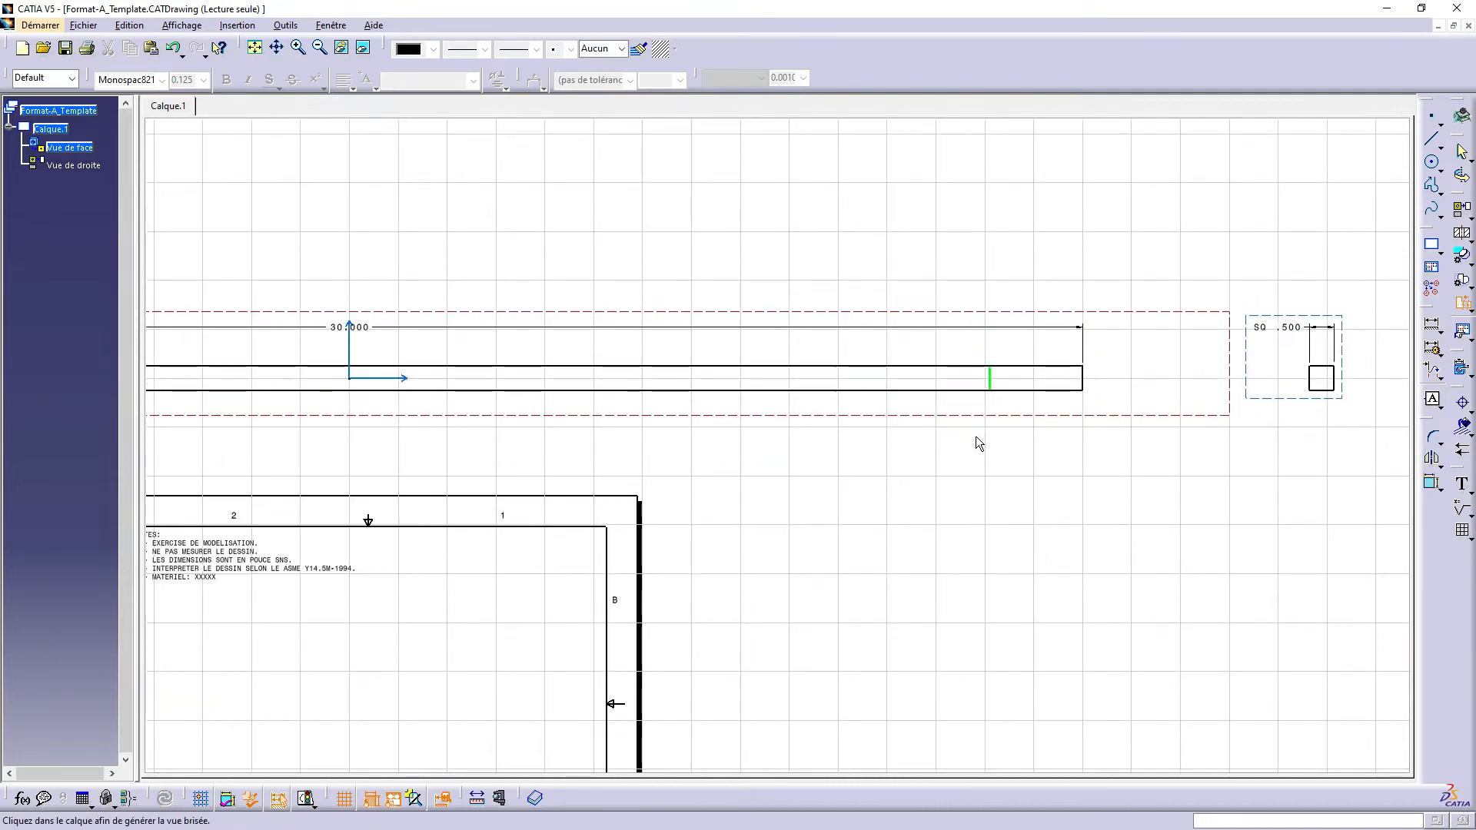
mouse_move(978, 442)
ctrl+middle_down()
mouse_move(1196, 422)
mouse_move(1146, 475)
ctrl+middle_up()
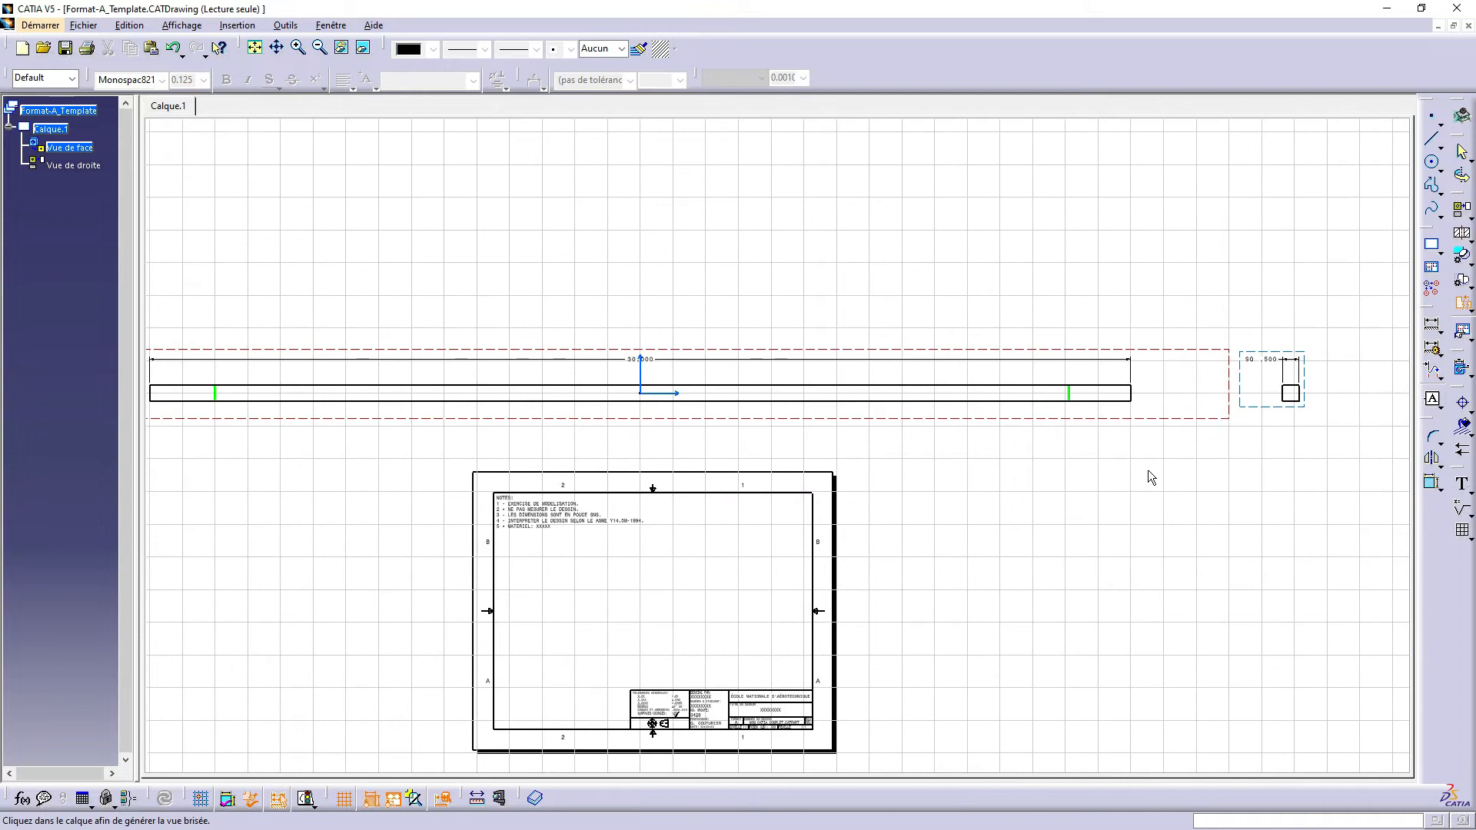
click(1027, 476)
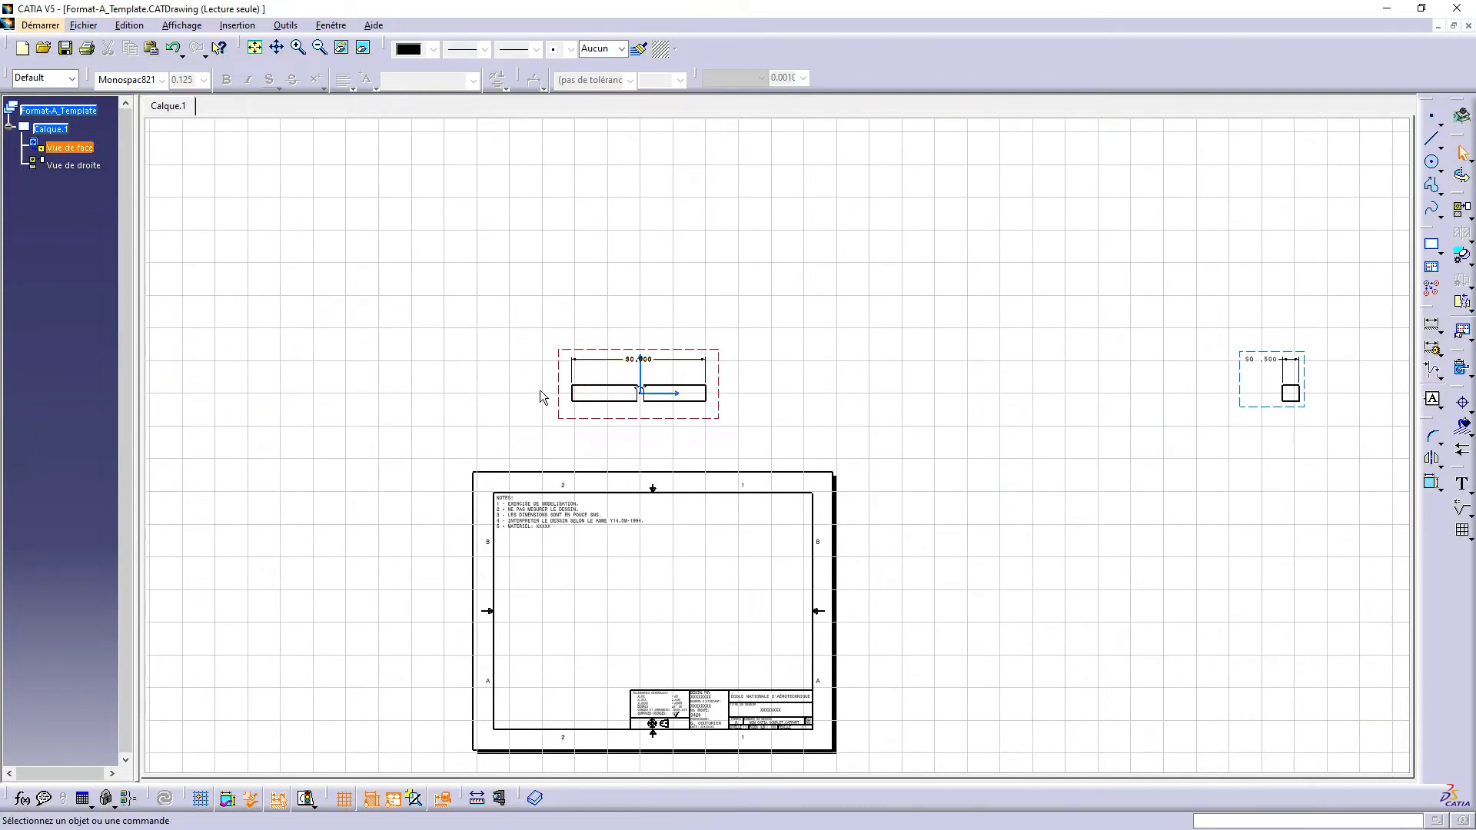
Step: Move the broken front view and the right view inside the sheet frame, between the notes and the title block
click(640, 419)
drag(640, 419, 592, 638)
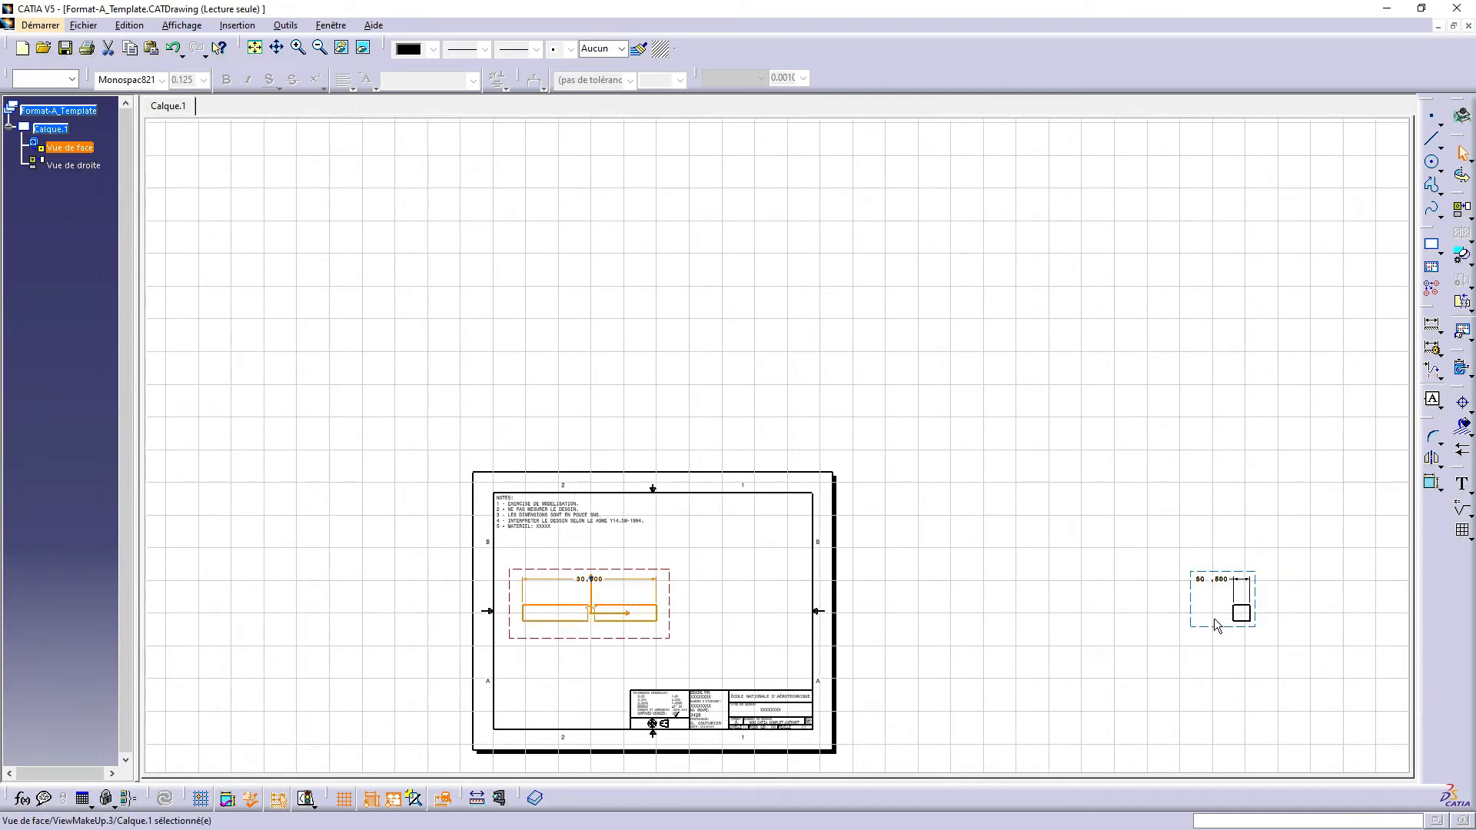
drag(1208, 629, 713, 630)
mouse_move(713, 630)
middle_down()
mouse_move(850, 512)
mouse_move(820, 441)
mouse_move(898, 313)
middle_up()
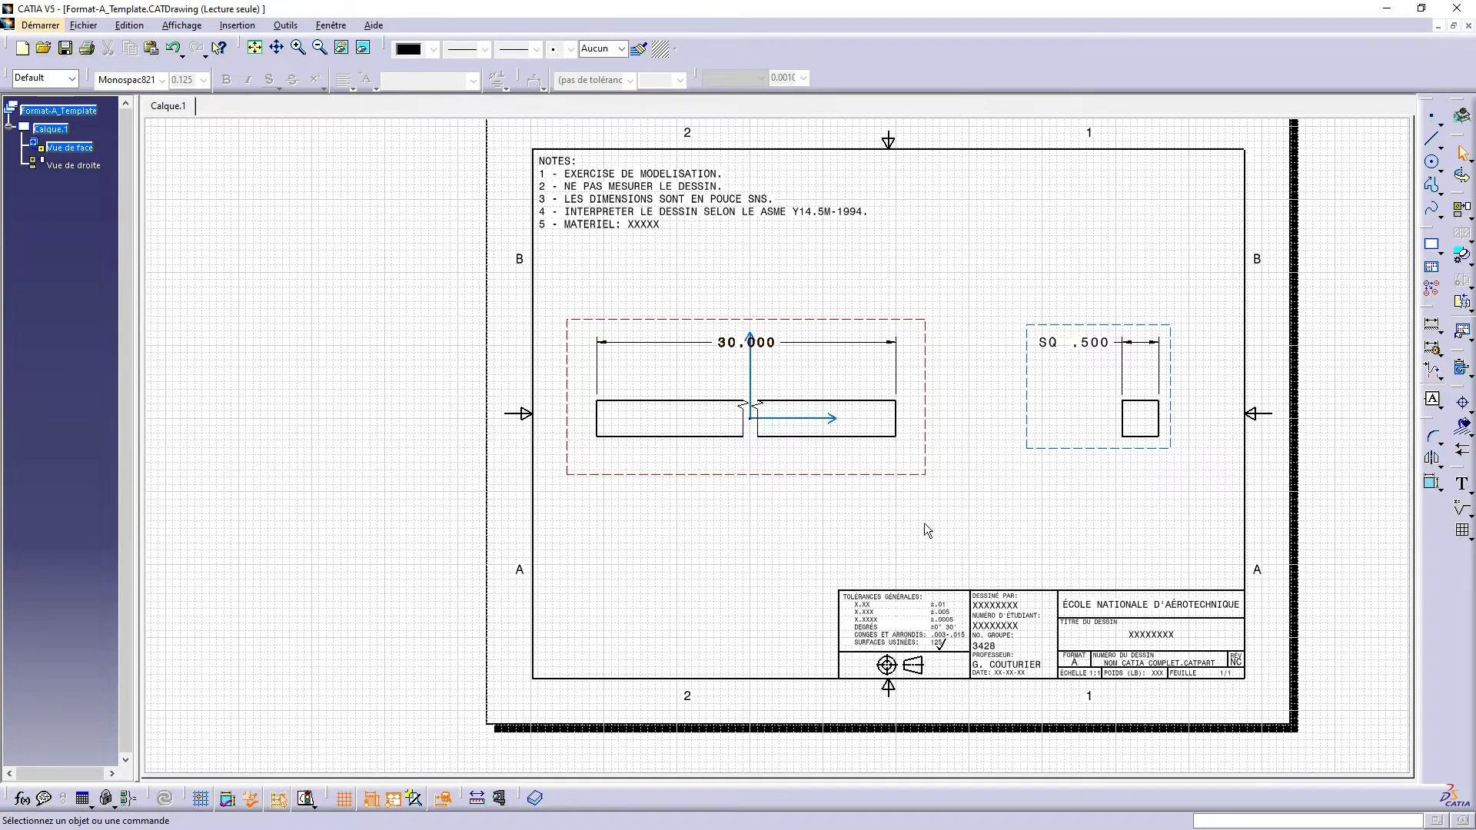
drag(911, 472, 906, 494)
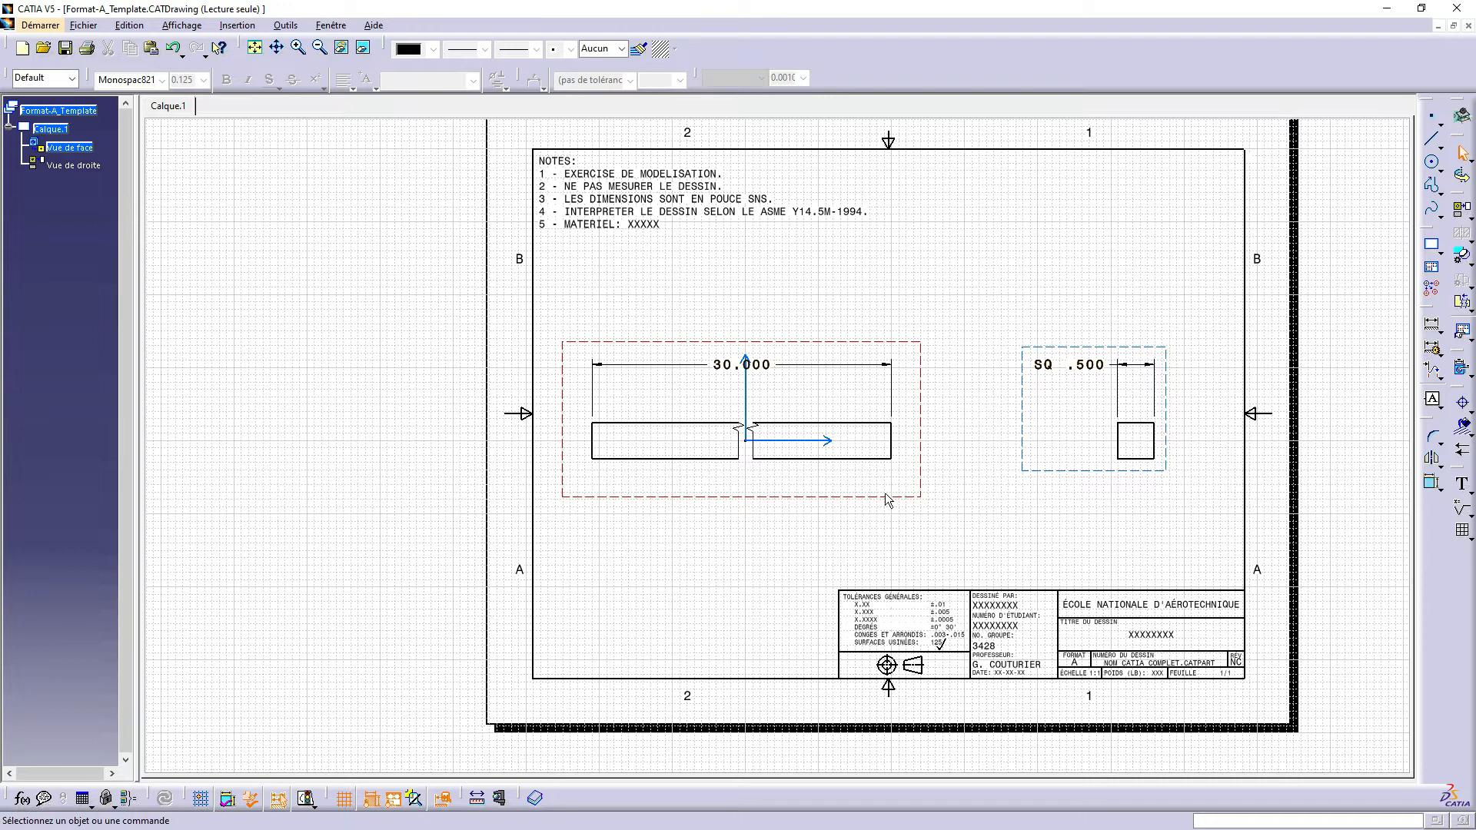
Step: Change the line type of the front view's break lines to type 5
scroll(749, 434, up, 3)
middle_drag(832, 297, 715, 461)
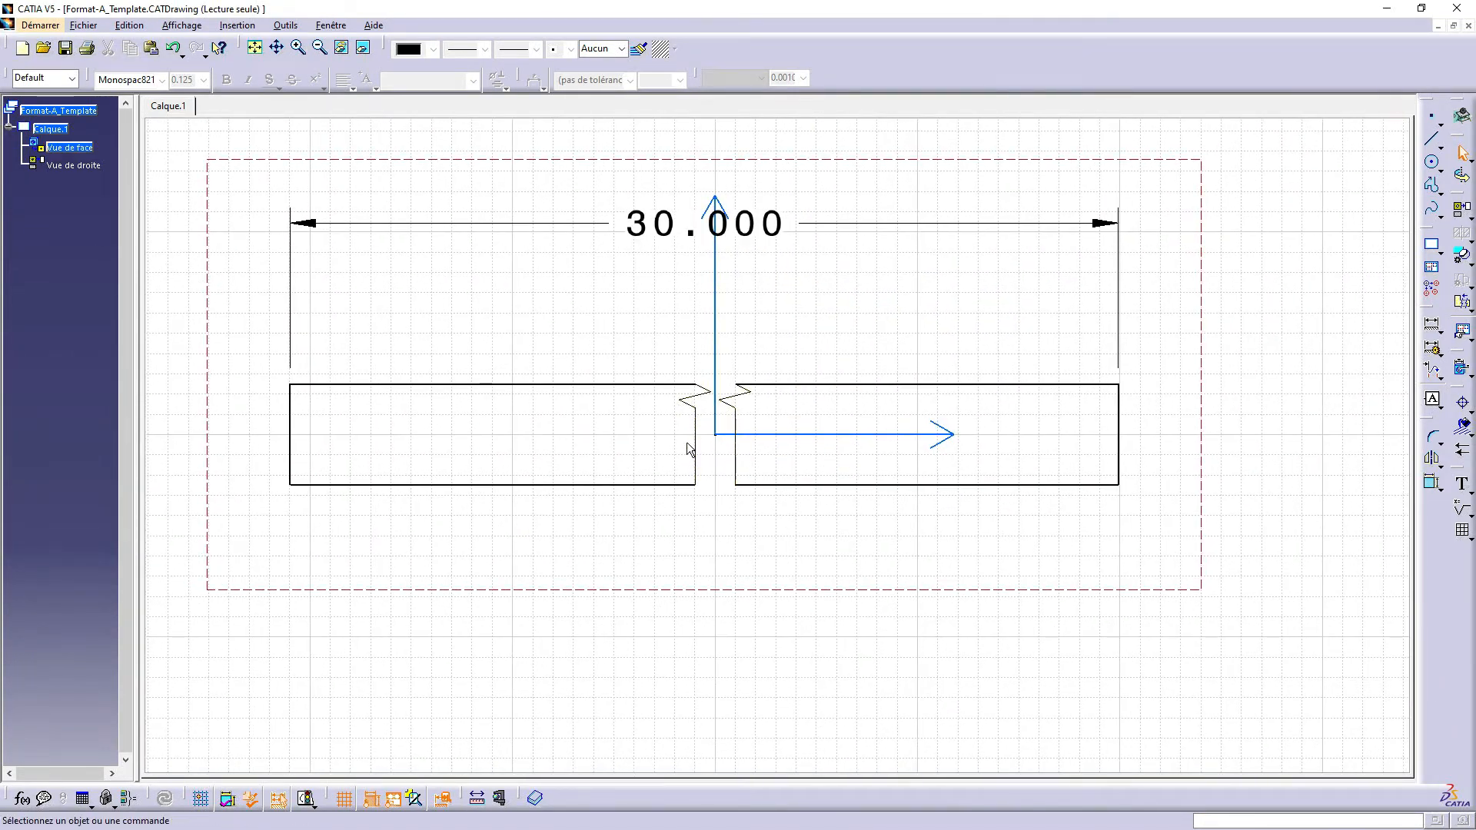
click(696, 415)
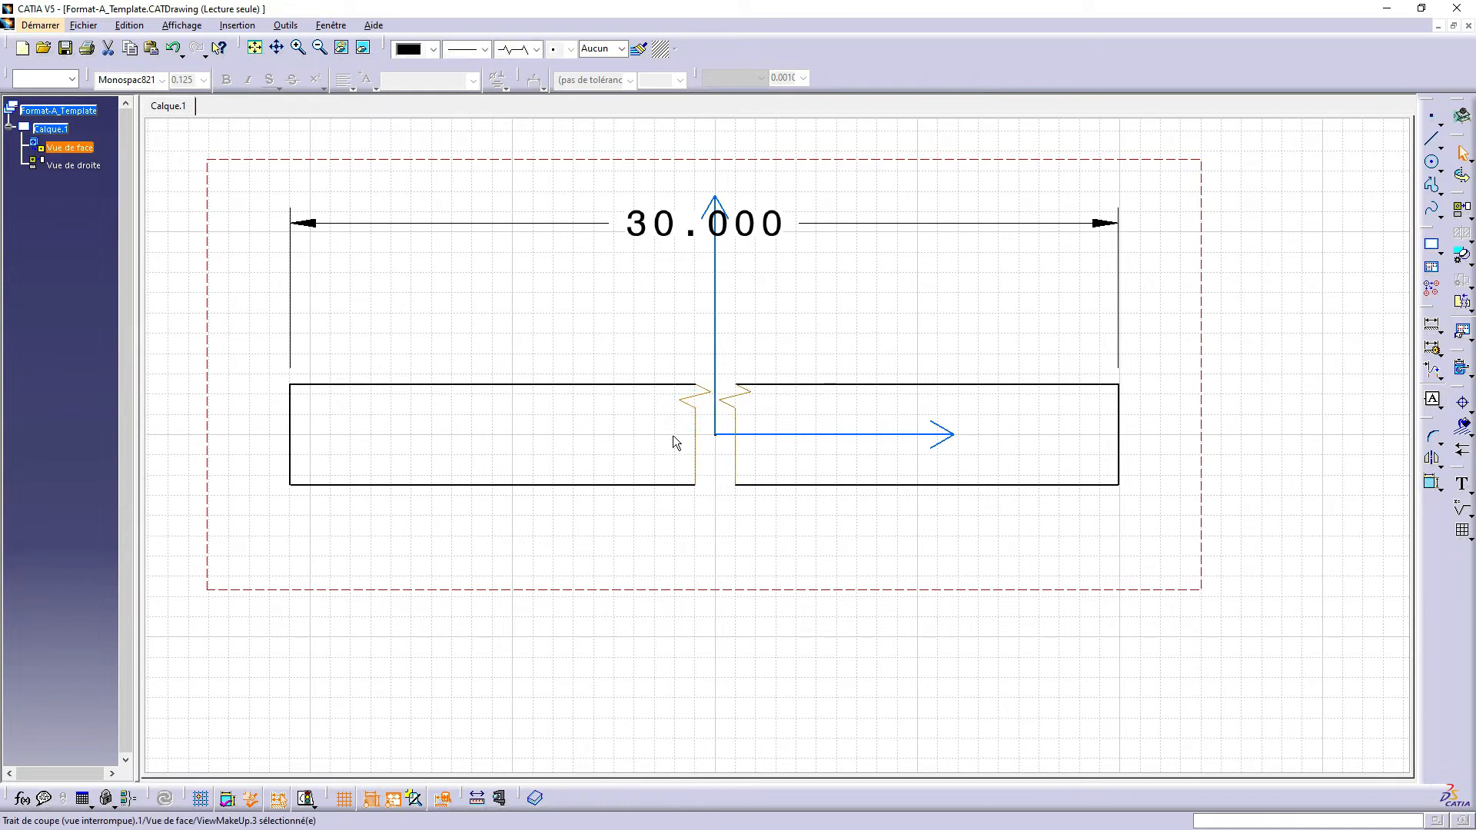
click(530, 48)
scroll(542, 88, up, 1)
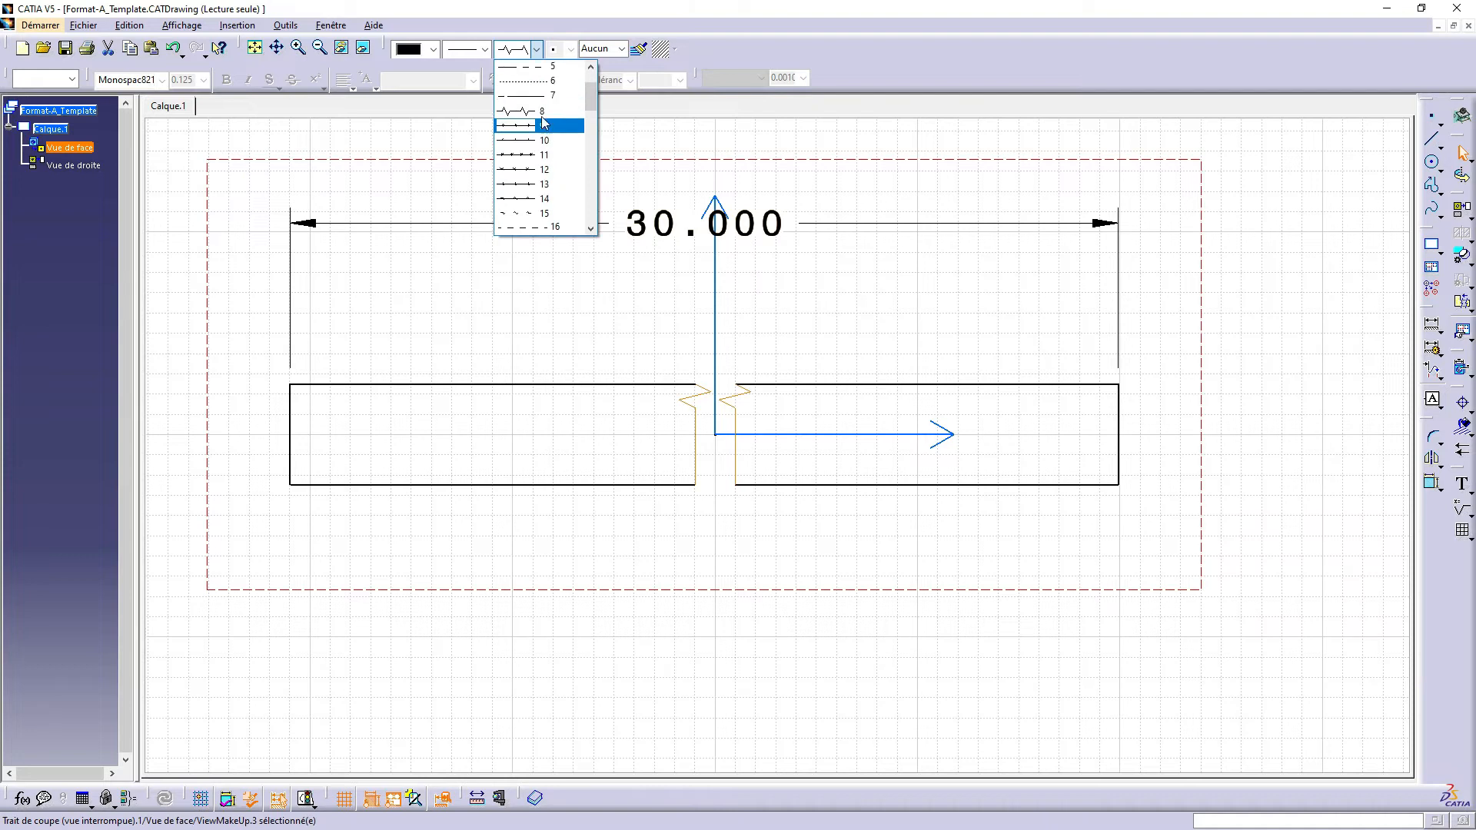
scroll(551, 171, up, 2)
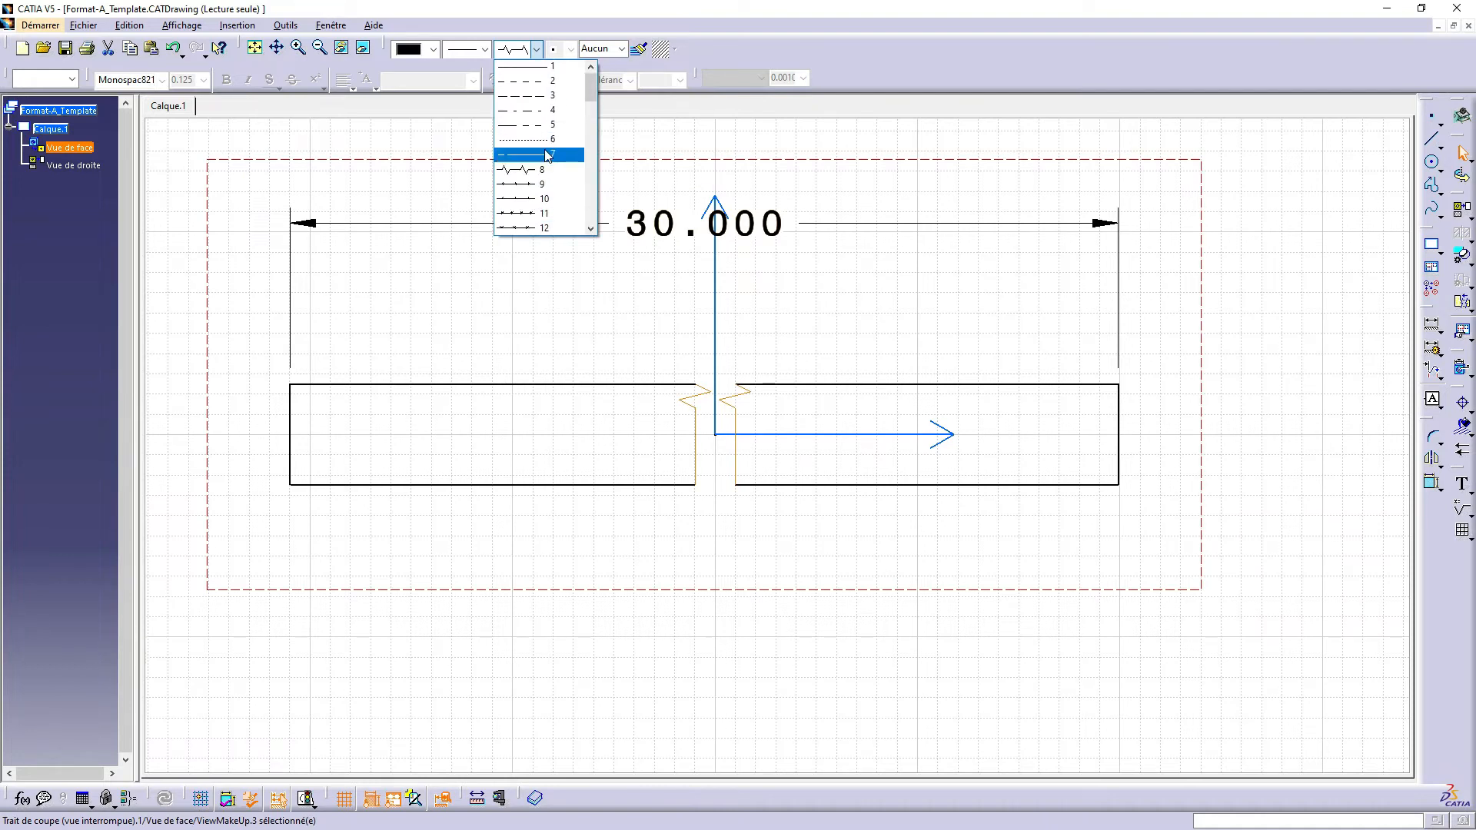
click(769, 358)
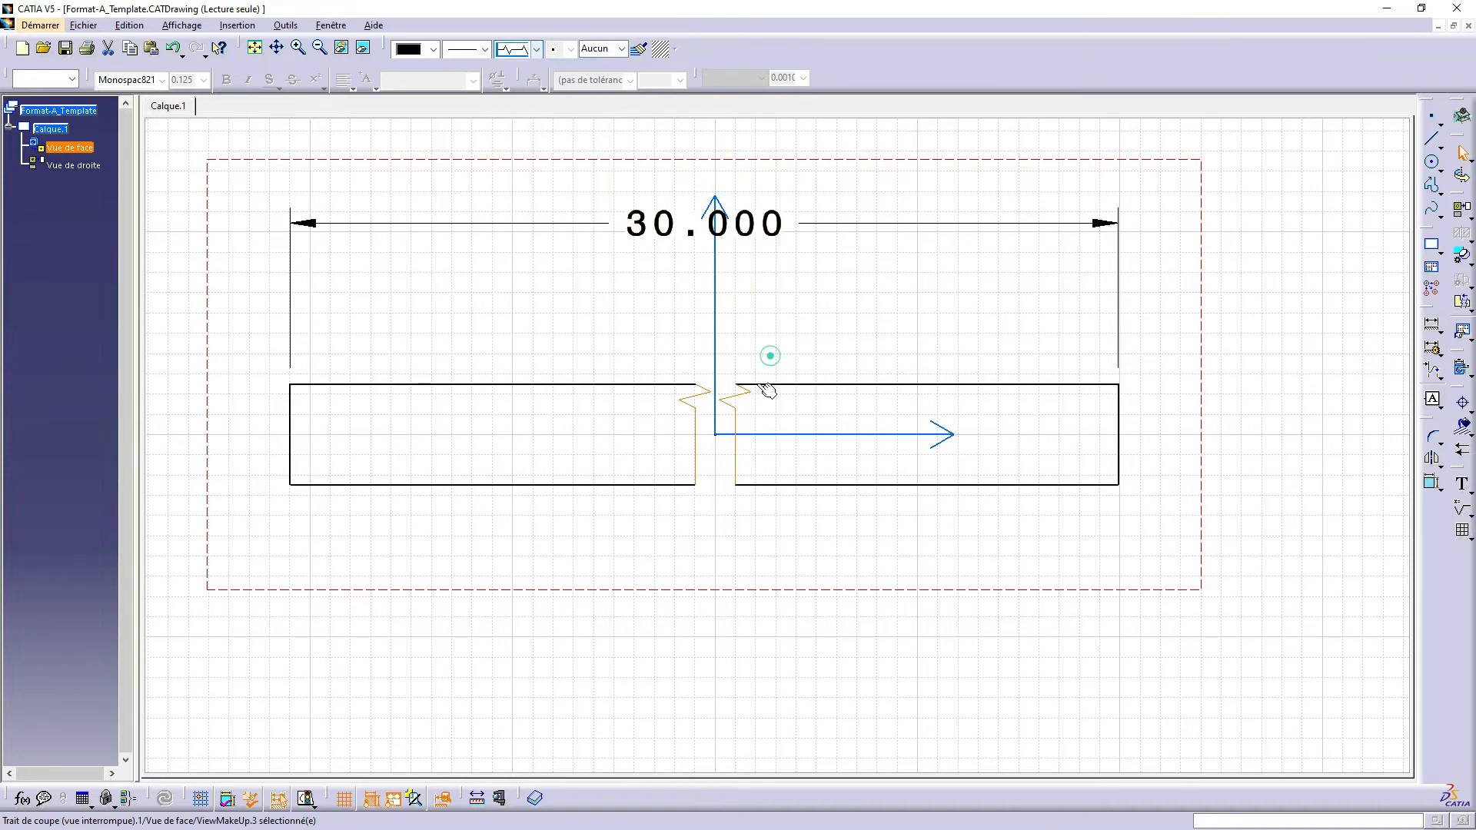
click(531, 48)
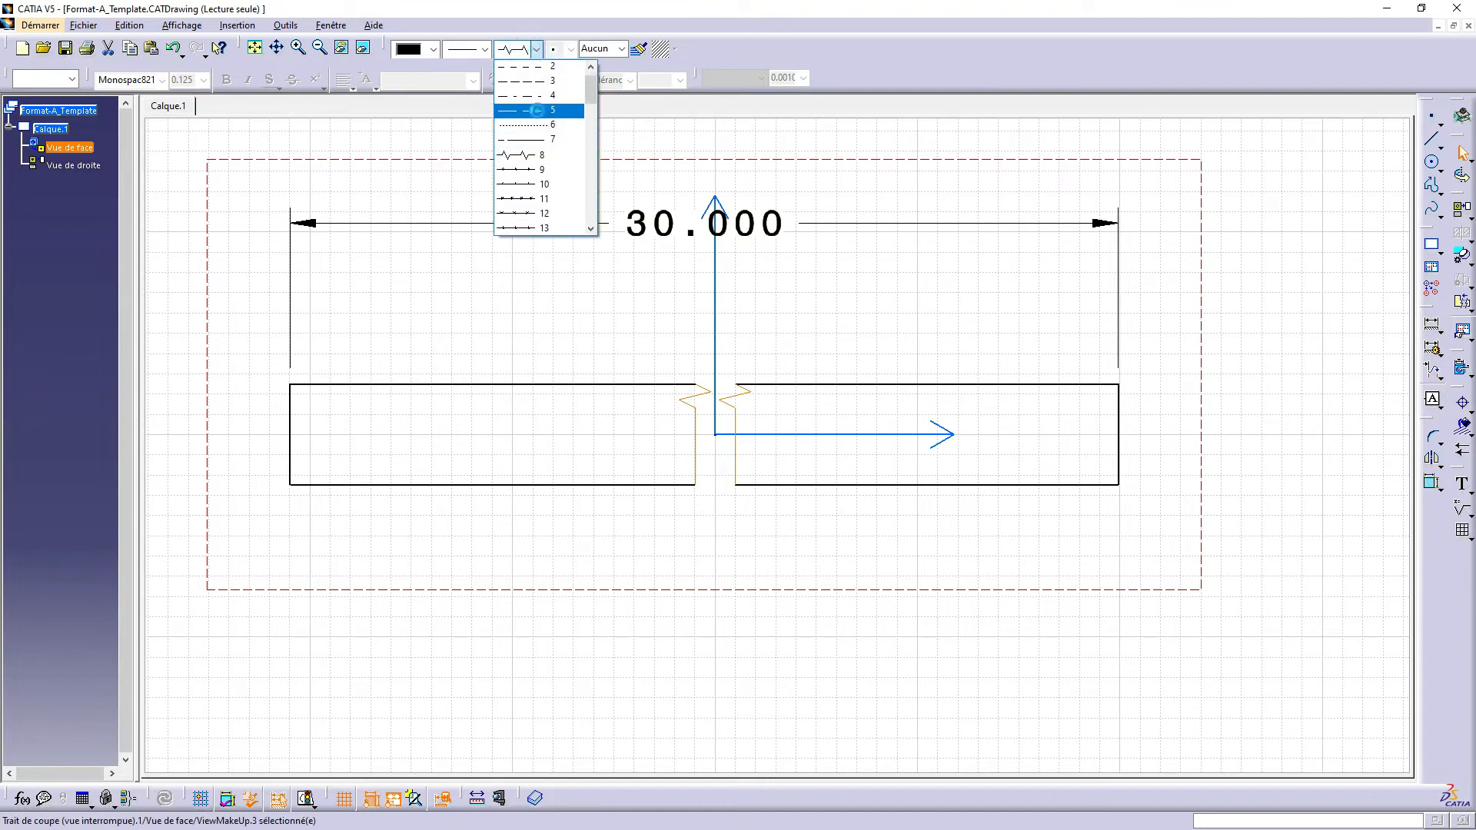
click(540, 111)
click(773, 300)
Step: Delete the break lines from the gap in the broken front view
mouse_move(772, 345)
middle_down()
mouse_move(900, 428)
mouse_move(851, 438)
middle_up()
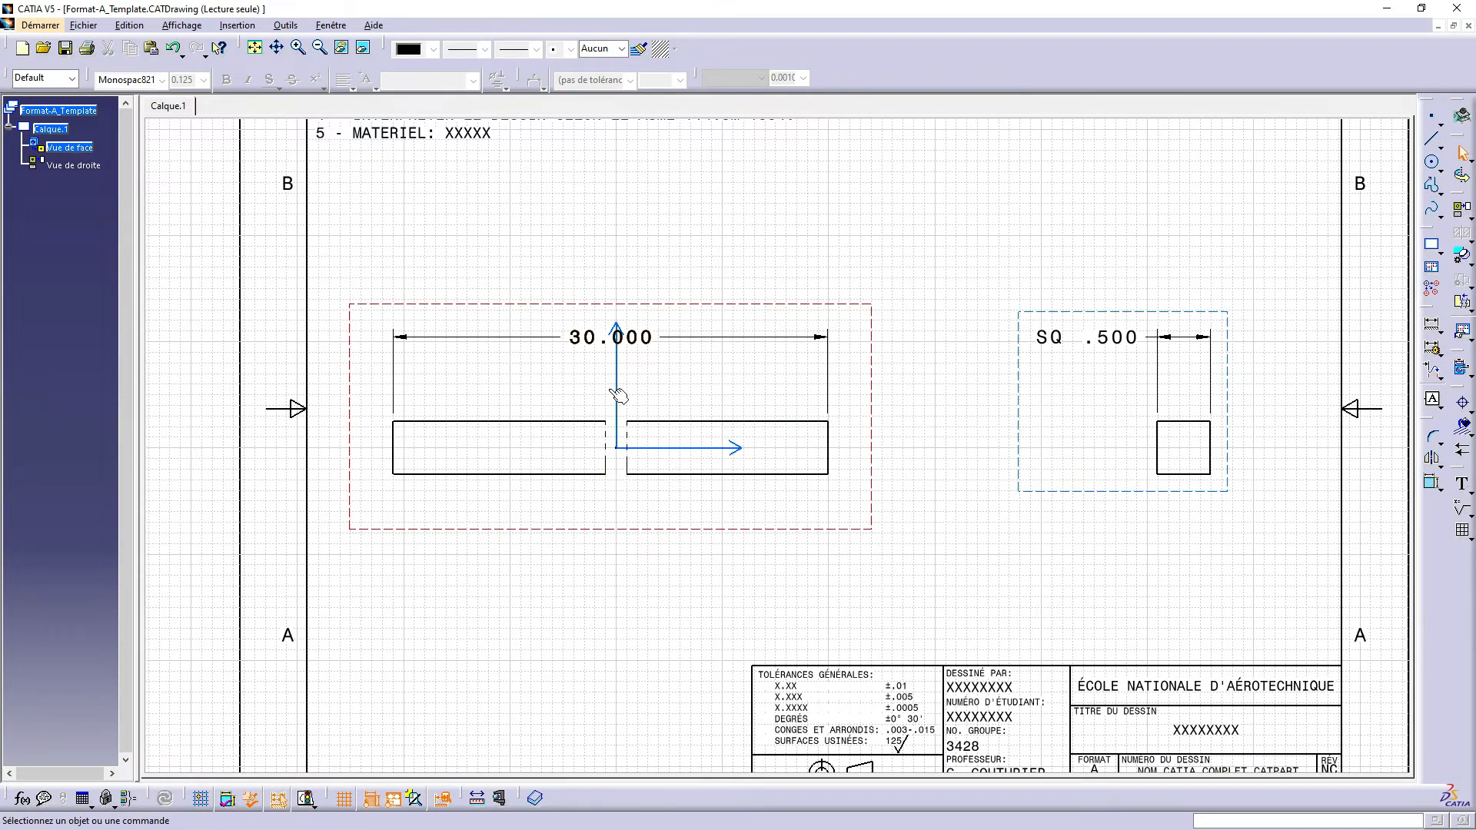
middle_drag(713, 514, 685, 566)
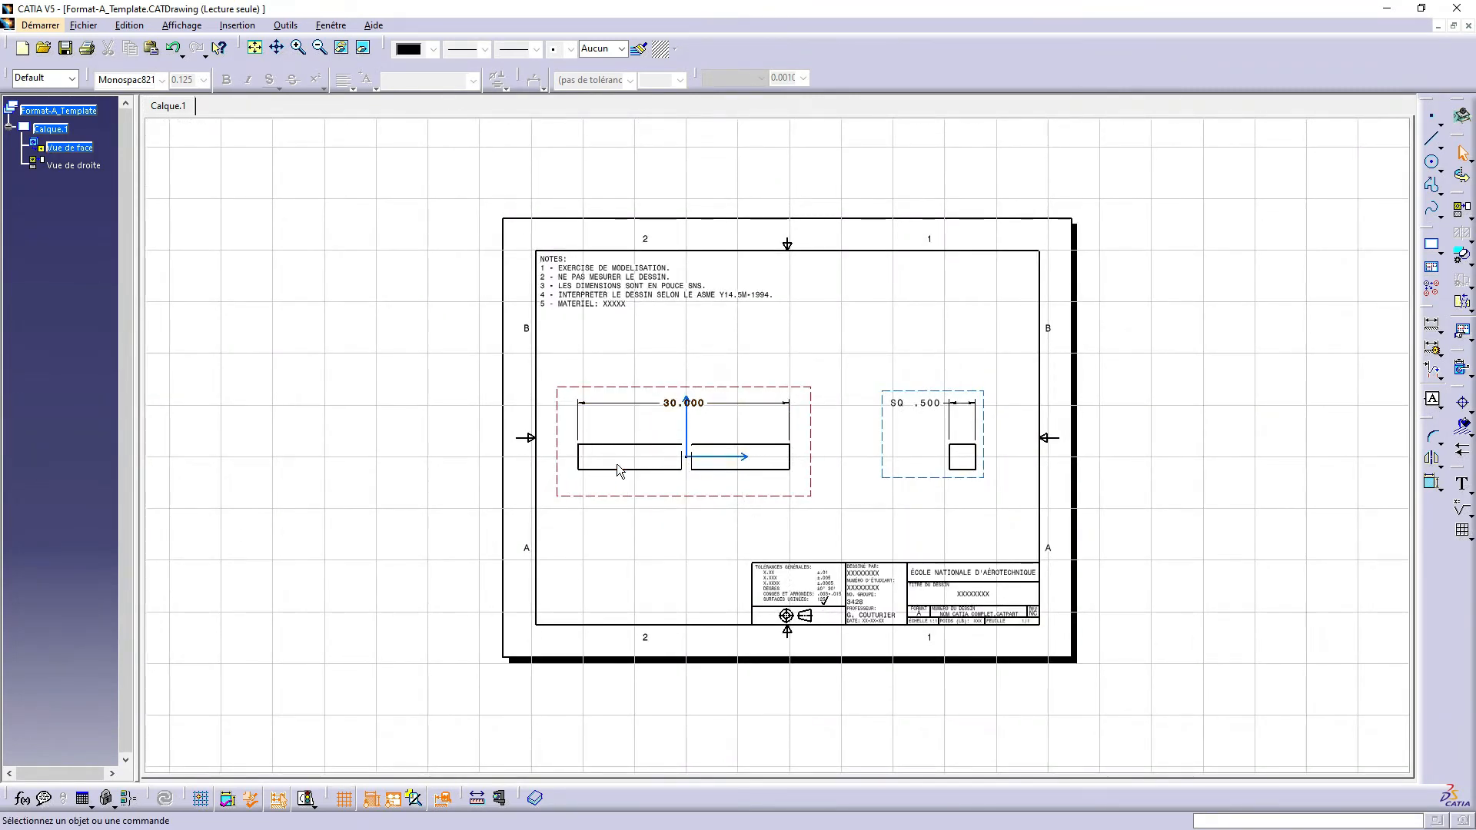
click(796, 469)
click(690, 457)
scroll(703, 486, up, 3)
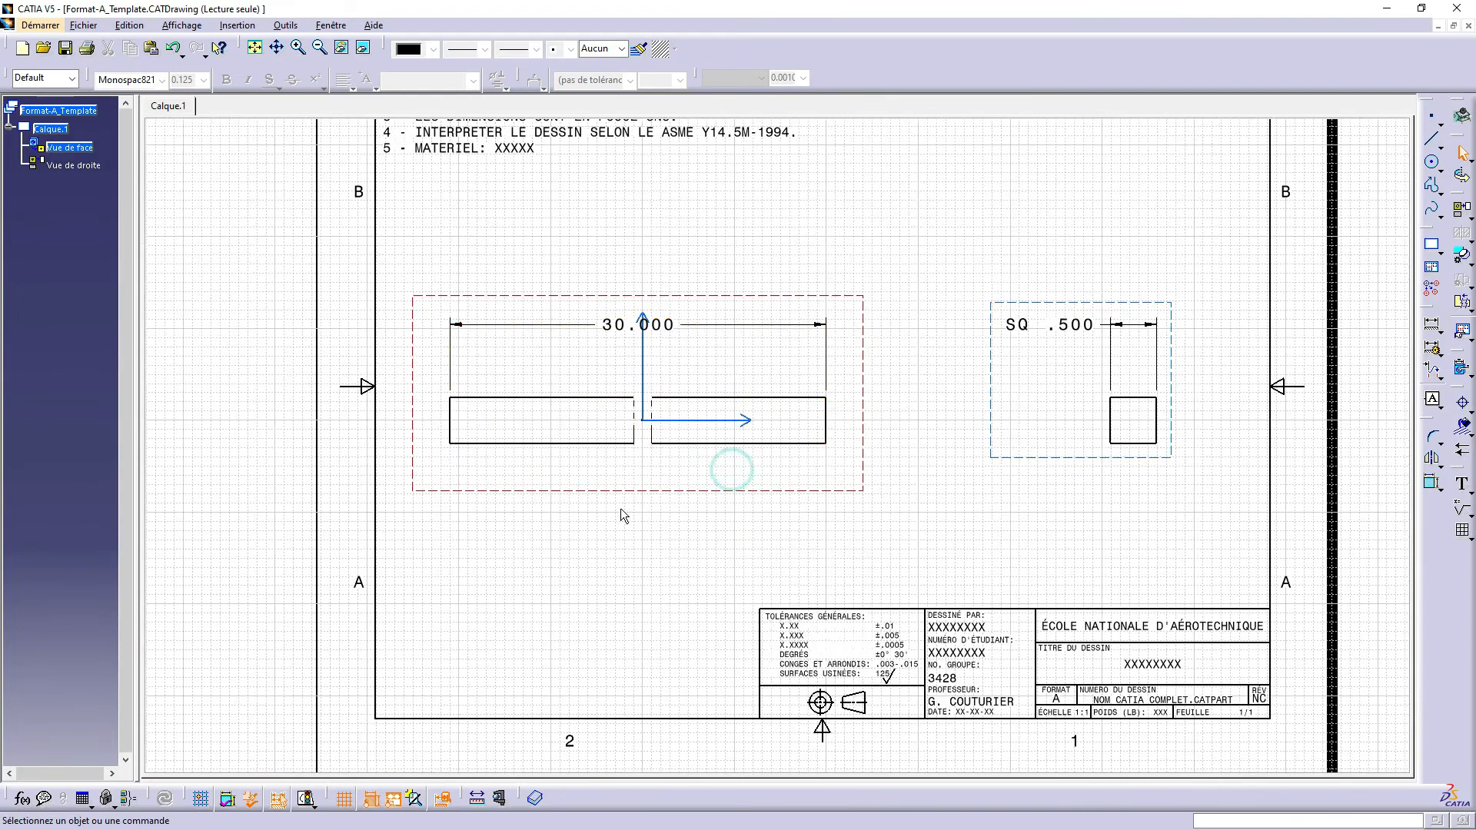
click(638, 427)
right_click(643, 427)
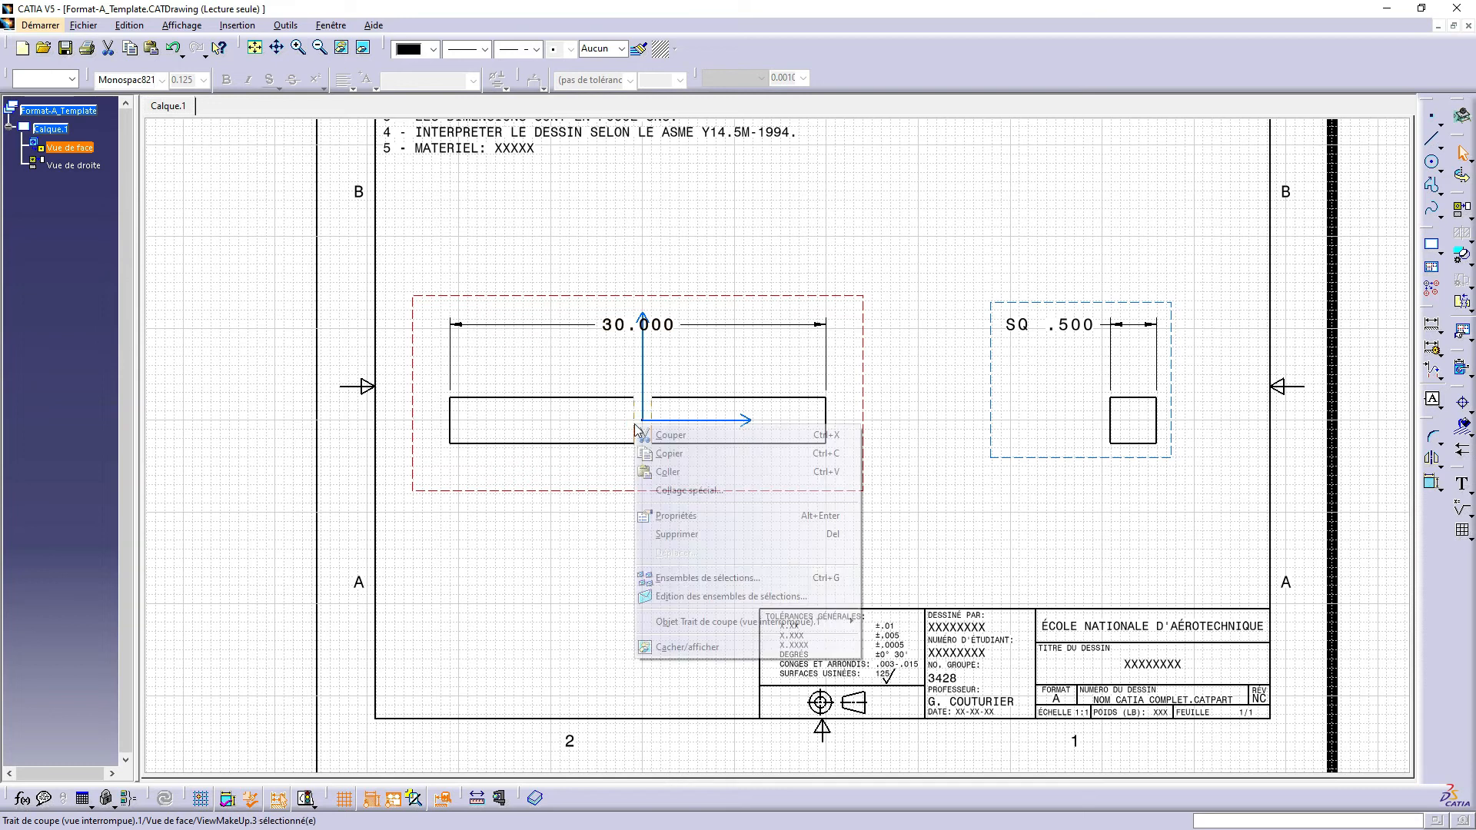
click(715, 542)
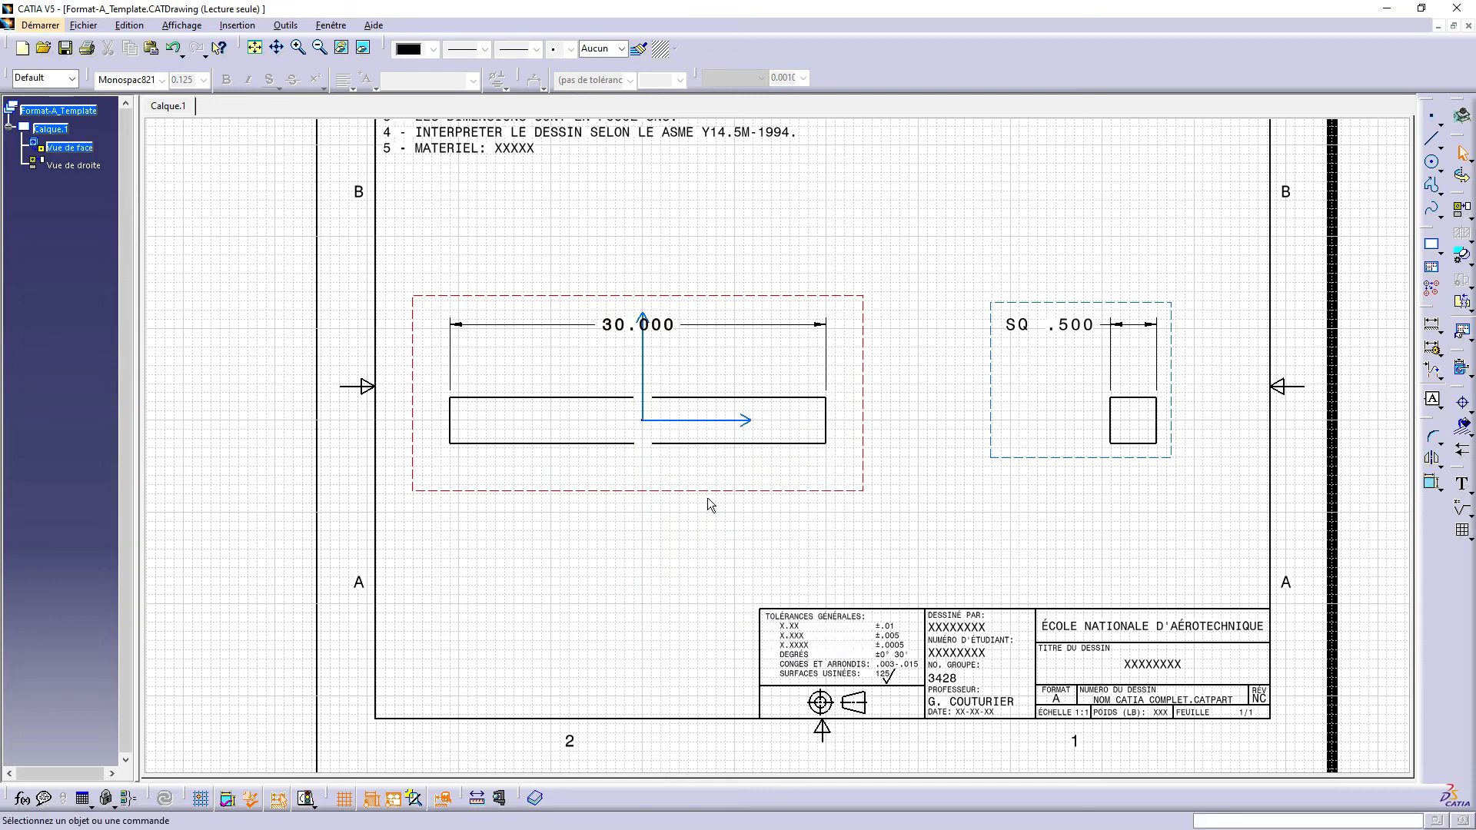
Step: Remove the break from the front view to restore the bar's full length
middle_drag(715, 461, 684, 538)
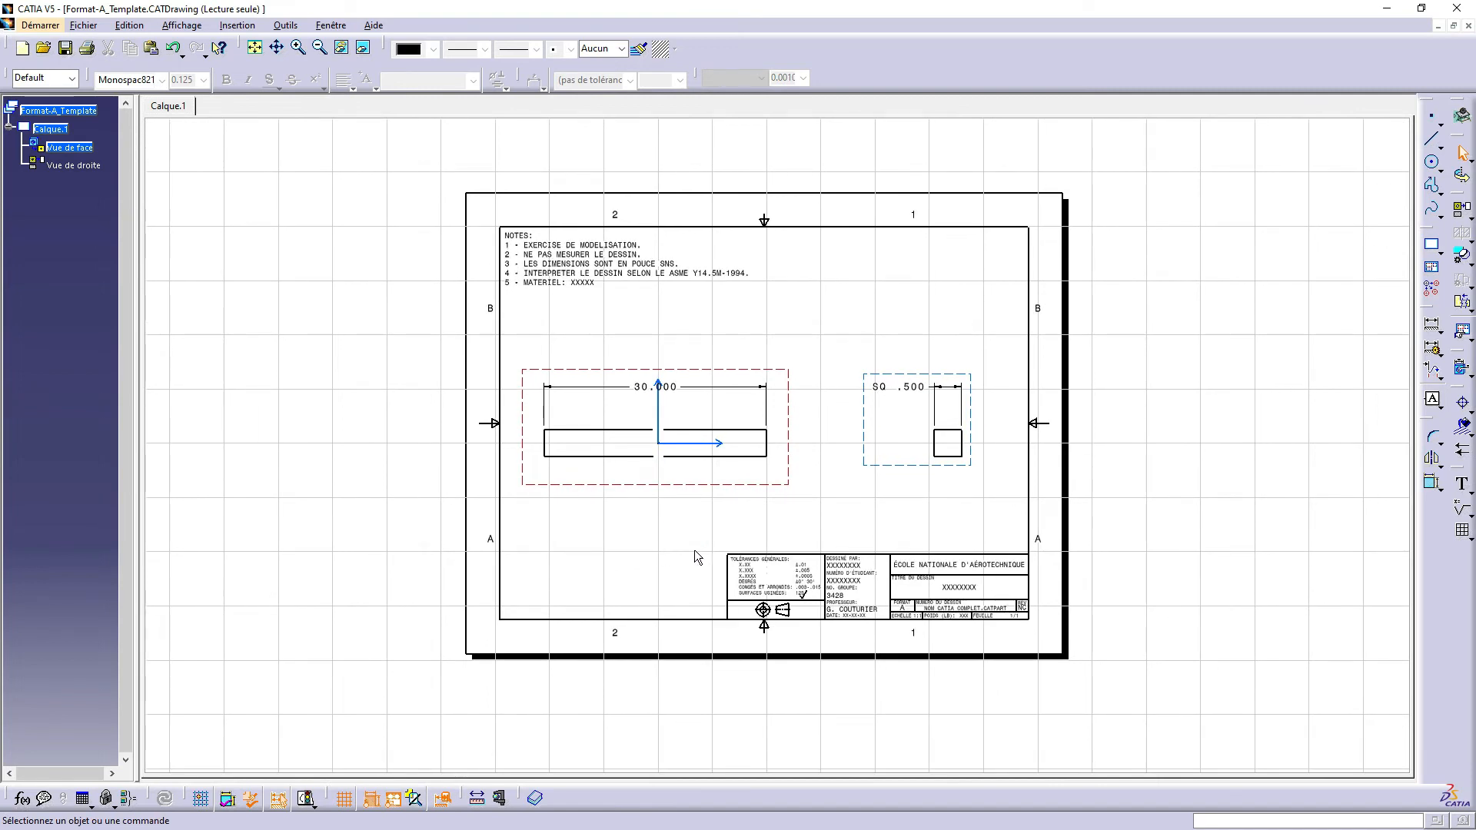
right_click(726, 485)
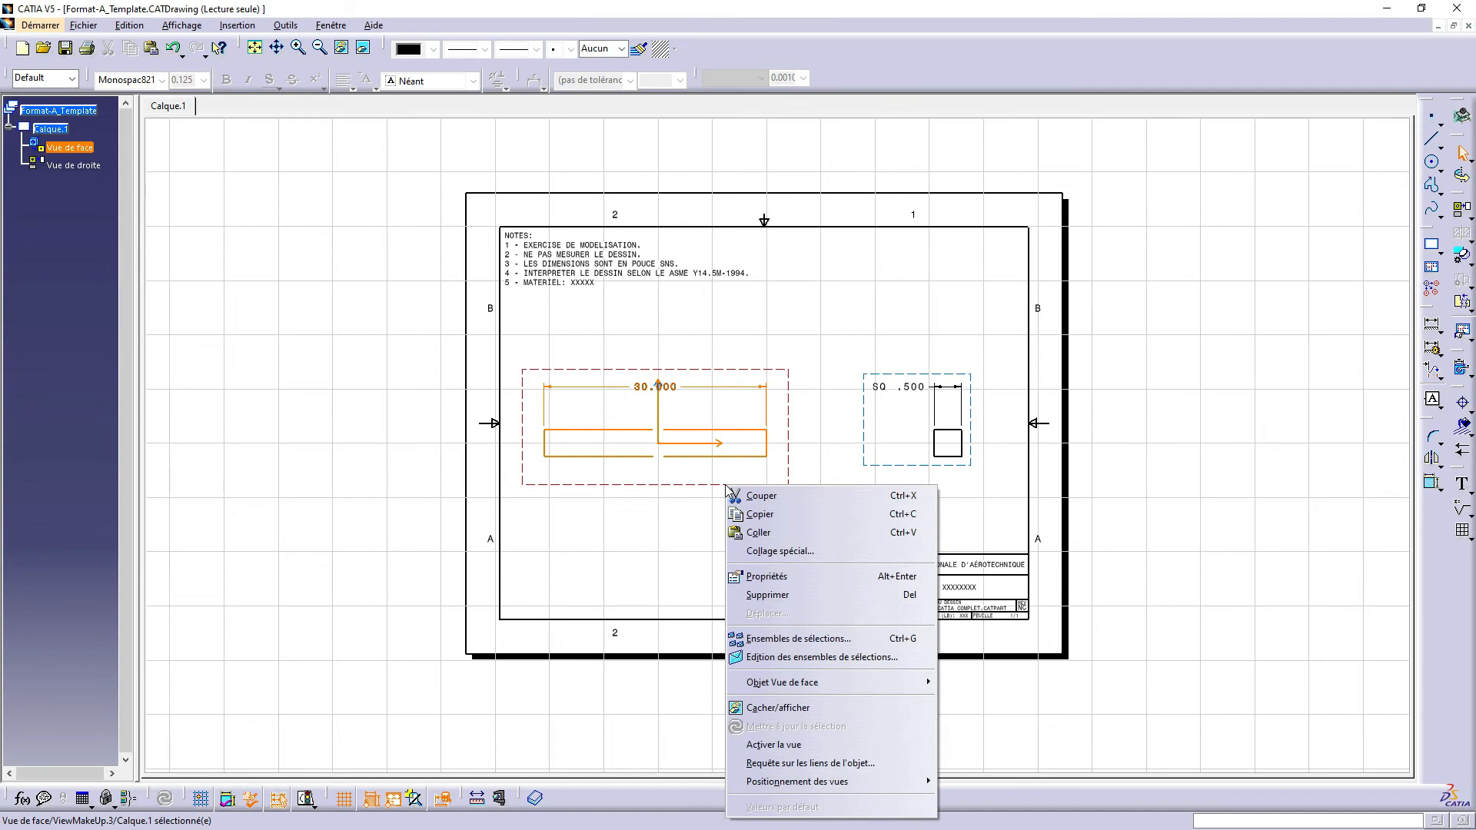
mouse_move(878, 684)
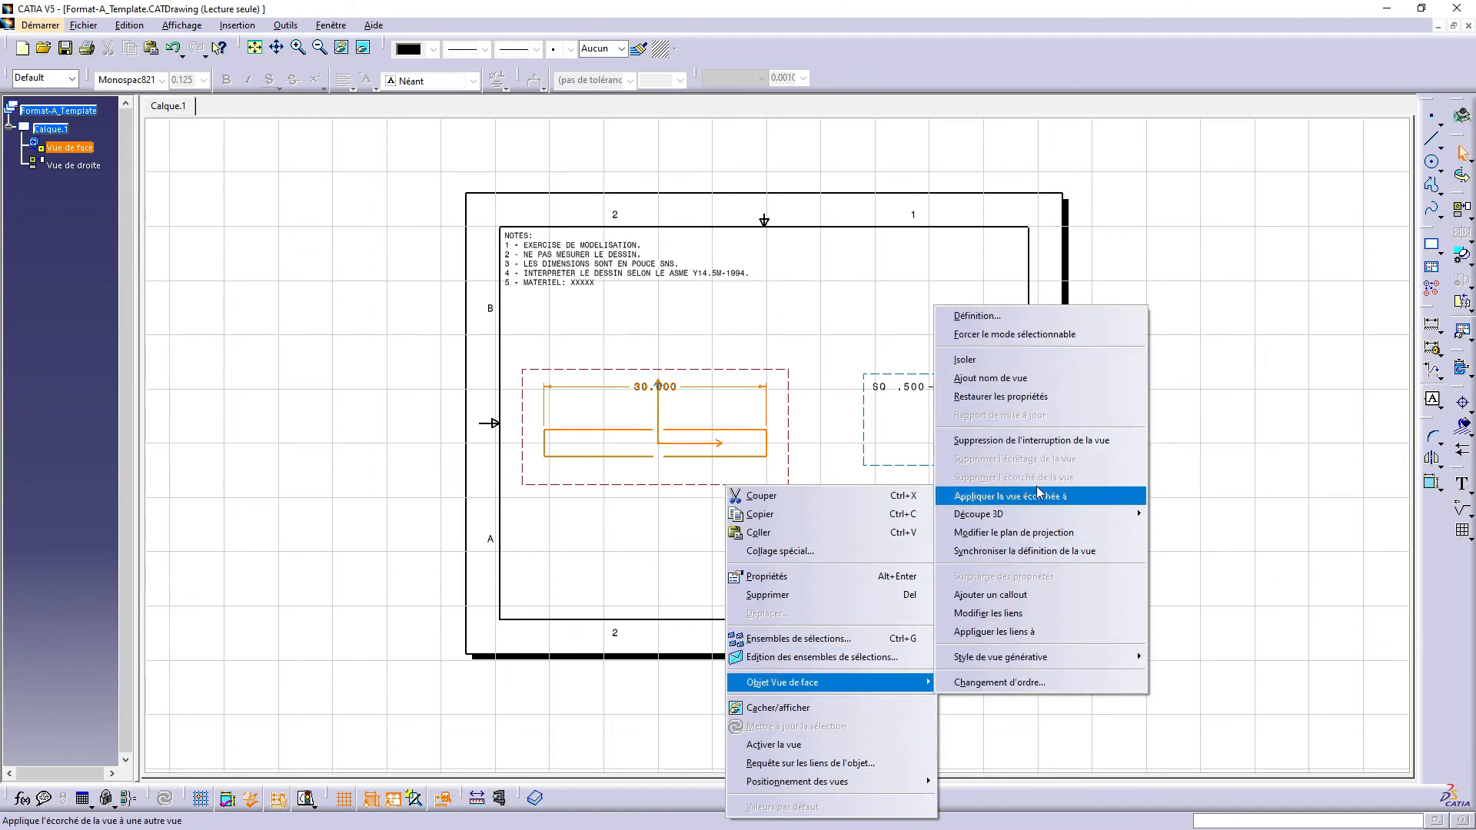
click(1119, 438)
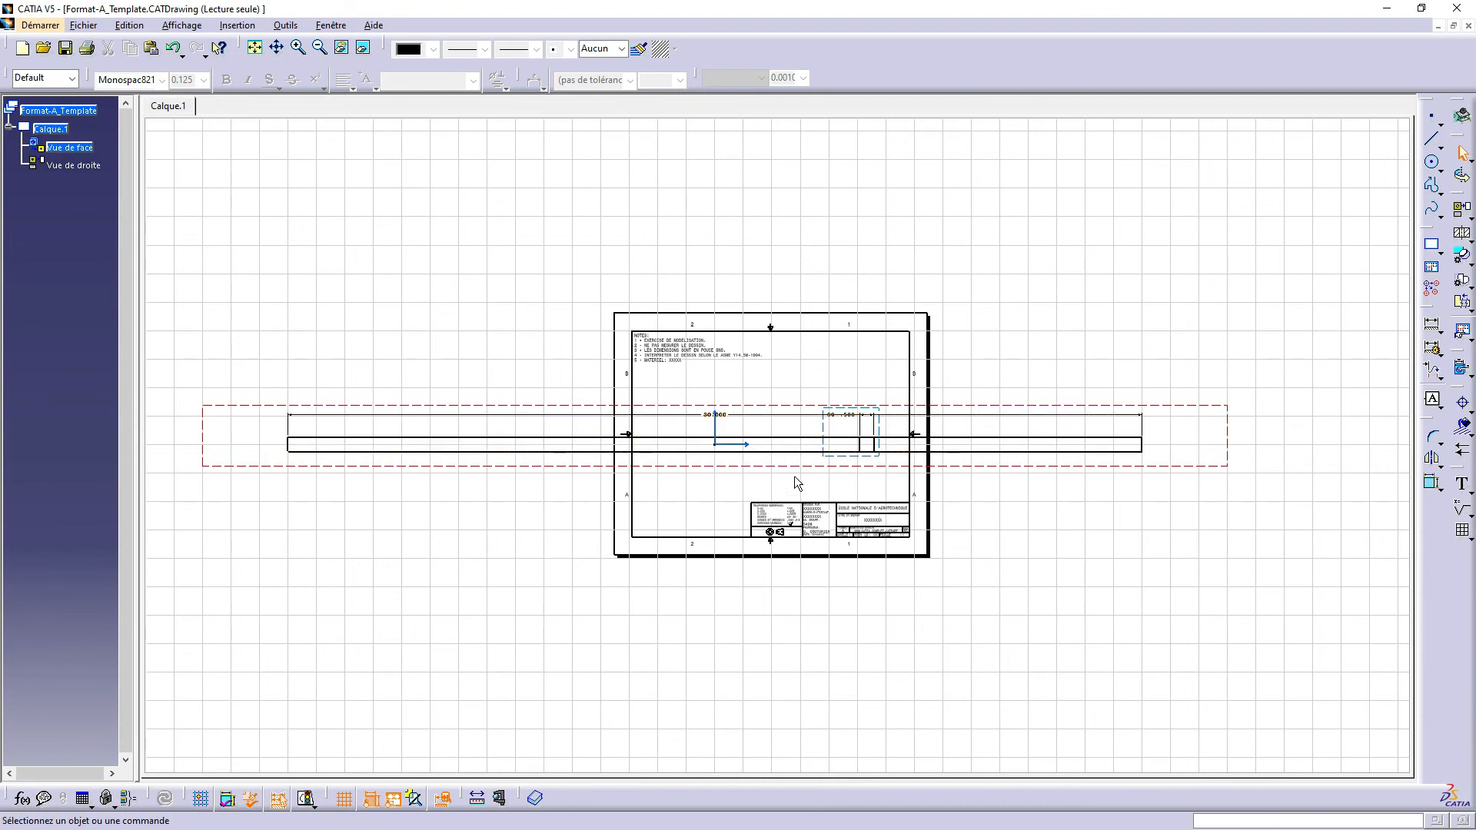
click(761, 472)
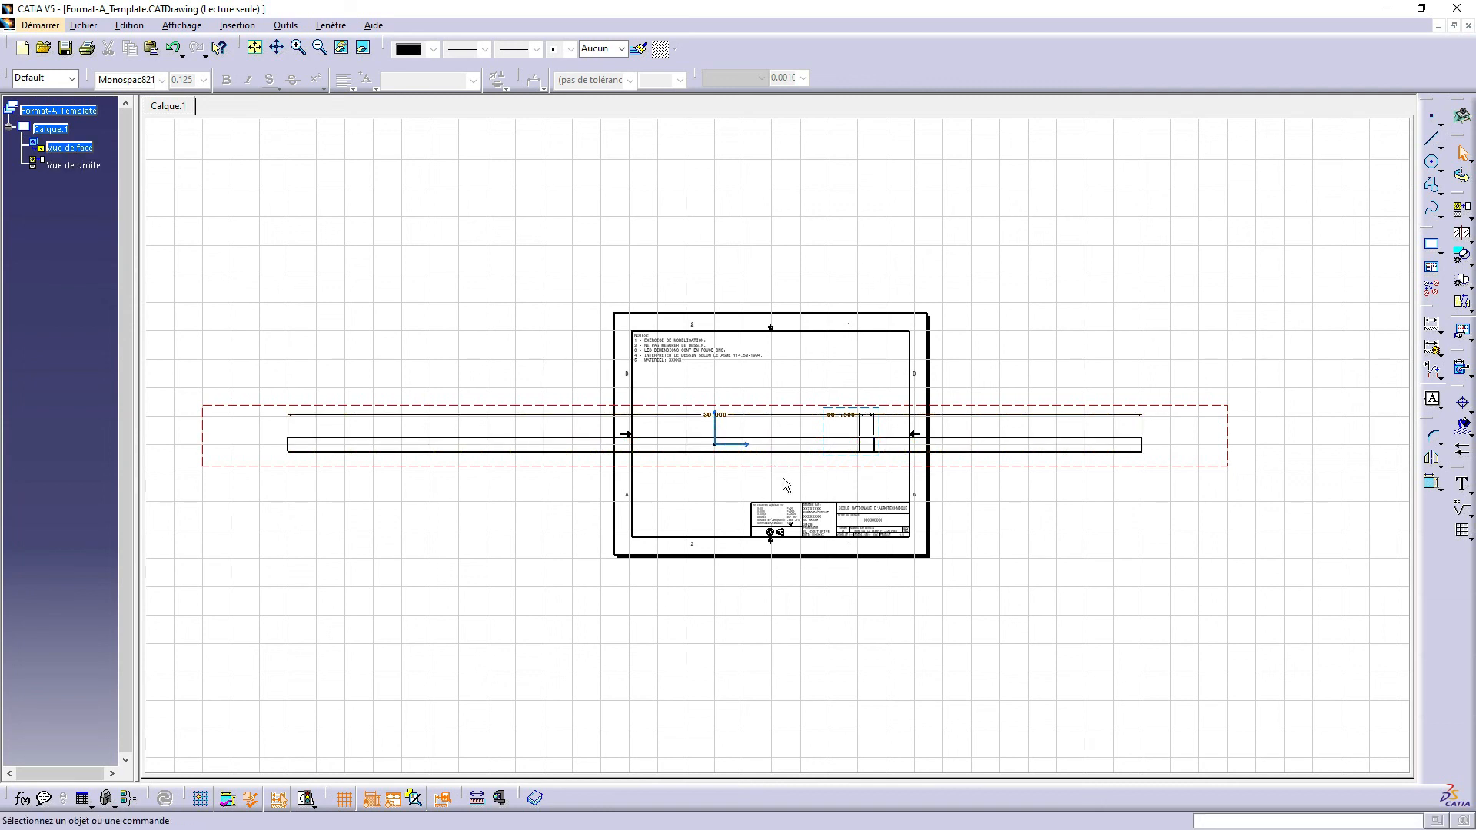